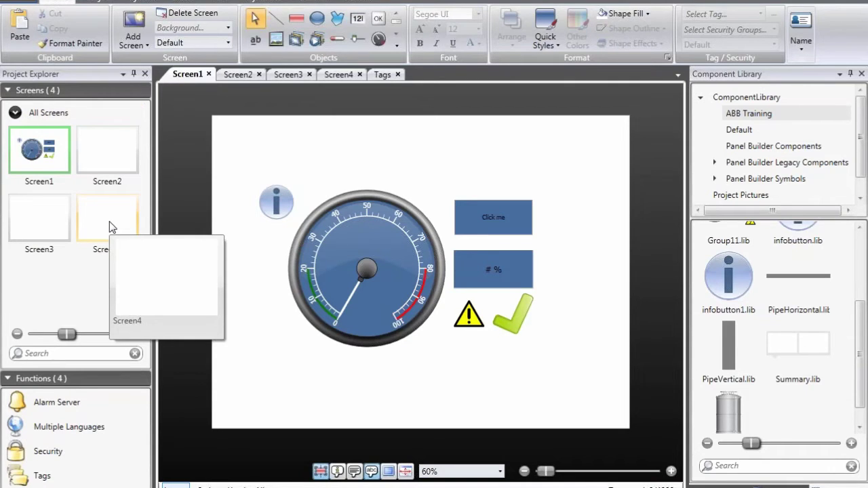
Rename Screen4 in Project Explorer to 'Background' and confirm saving the project
right_click(110, 223)
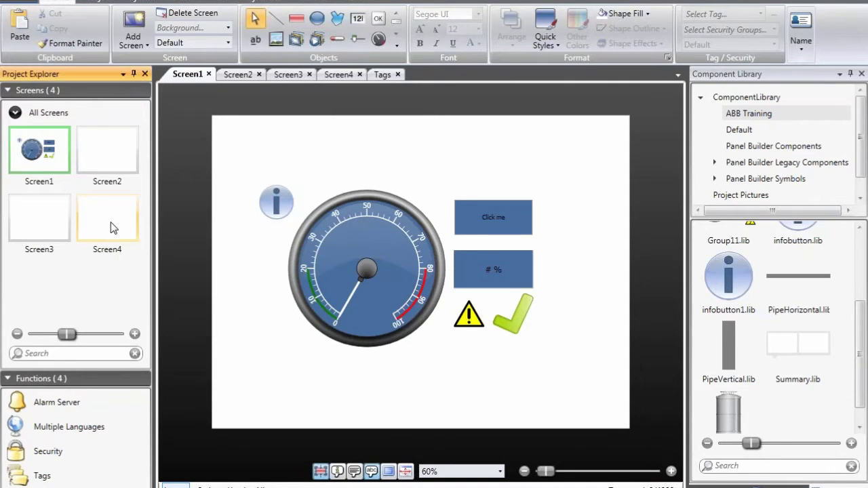
click(163, 248)
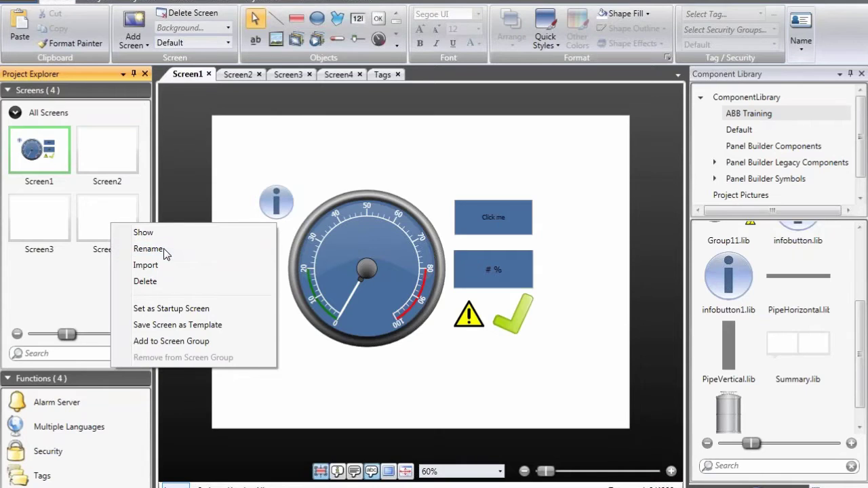
text(Backgrou)
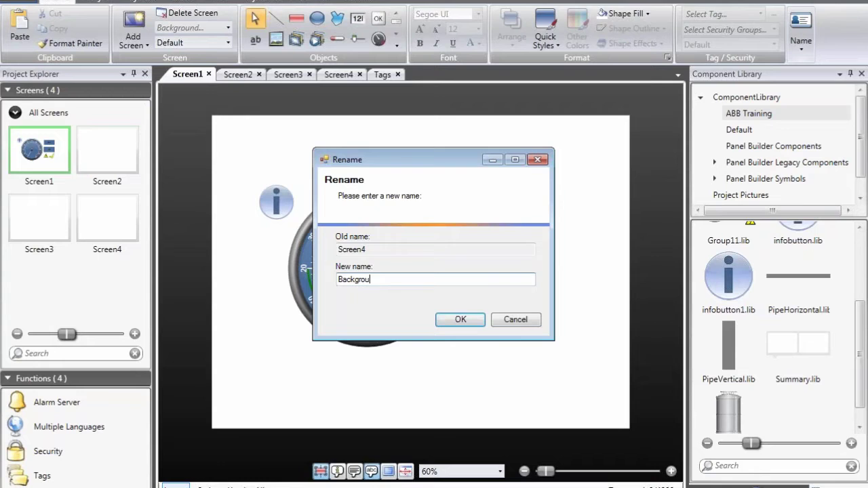
text(nd)
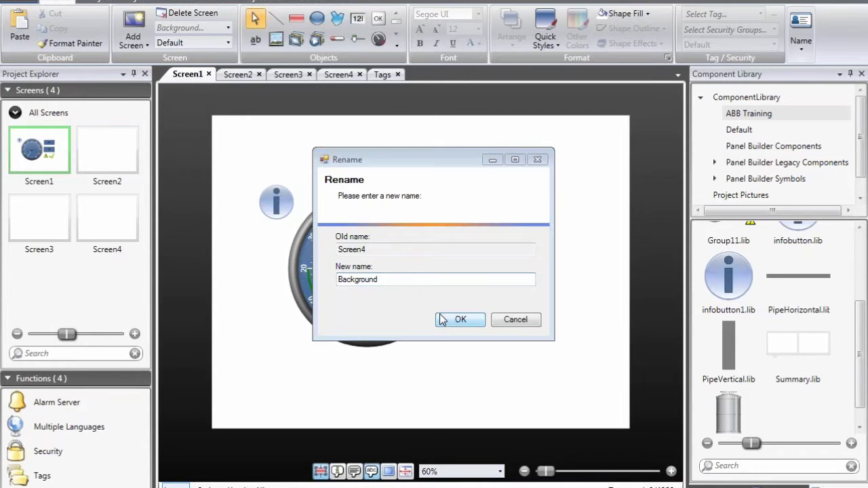
click(460, 320)
click(488, 270)
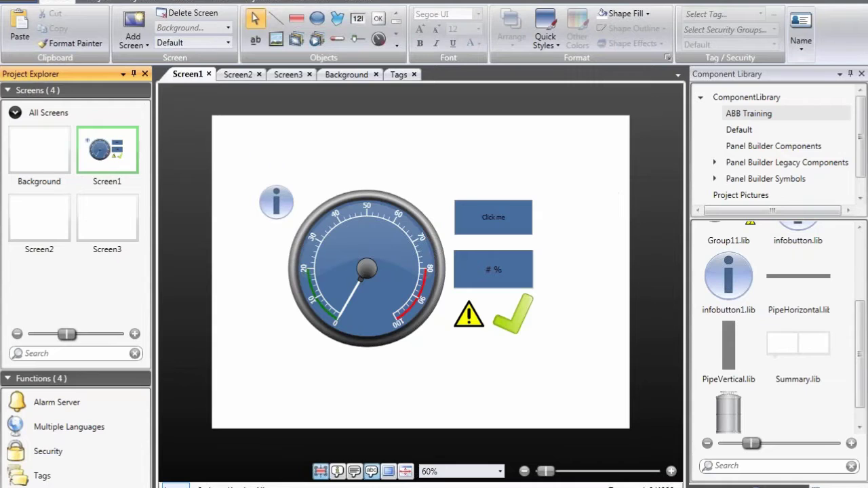
Open the Background screen and place a button at its top-left corner, stretched taller
double_click(34, 148)
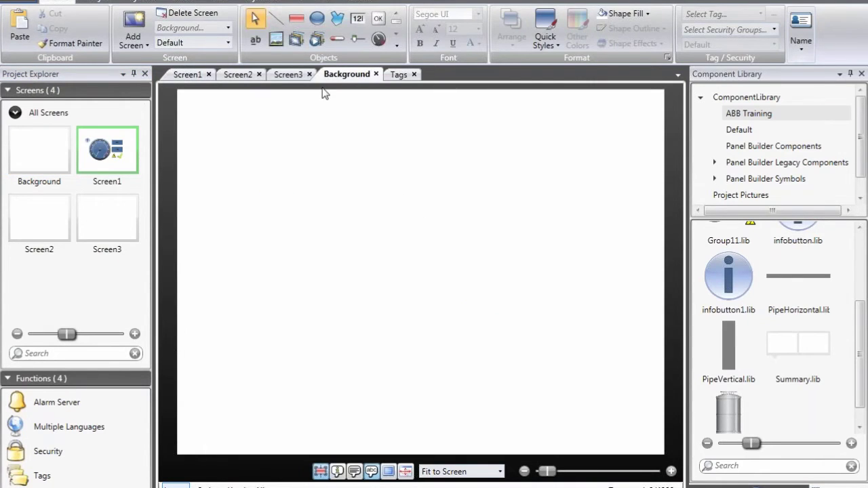
click(378, 20)
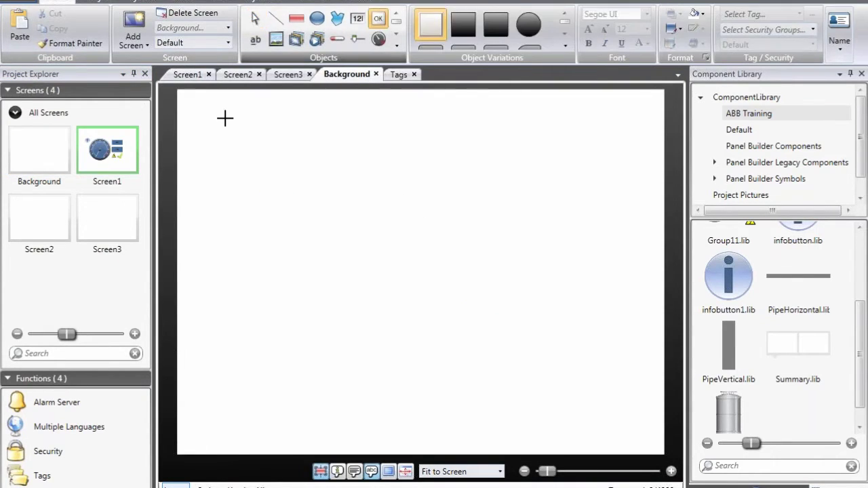
click(194, 116)
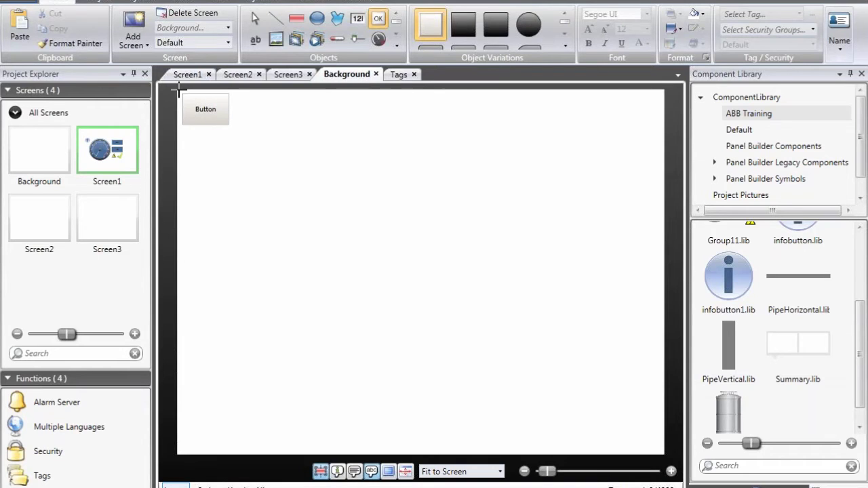
click(186, 102)
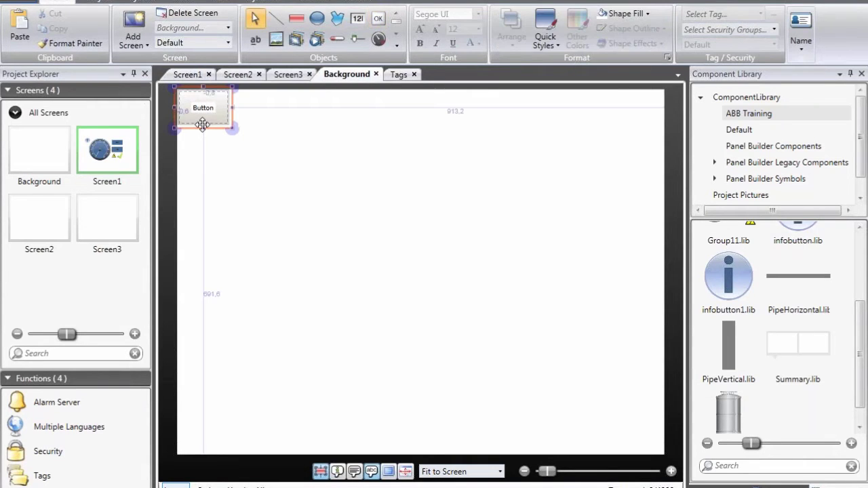
drag(203, 127, 228, 110)
Delete the button's label text so it shows no caption
scroll(246, 125, up, 3)
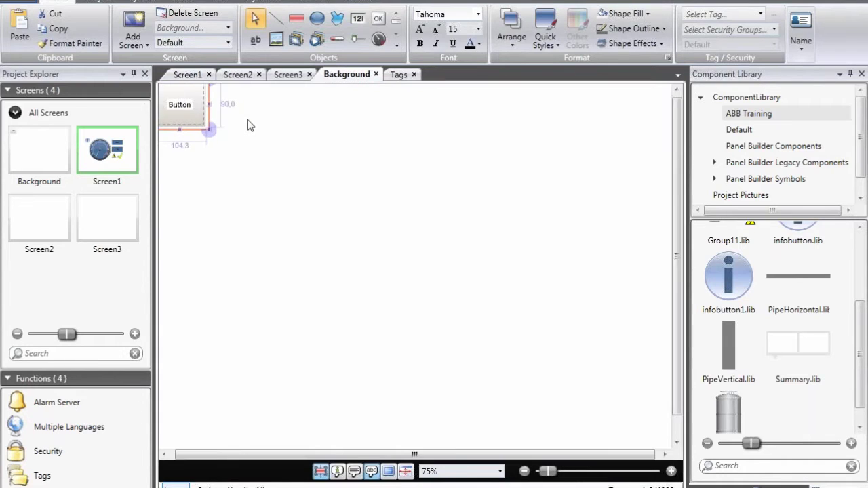
click(248, 145)
drag(248, 145, 252, 159)
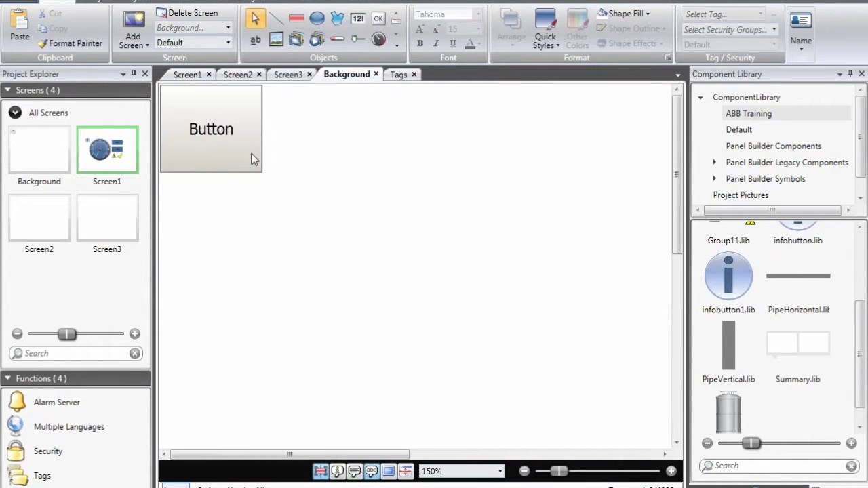
click(224, 104)
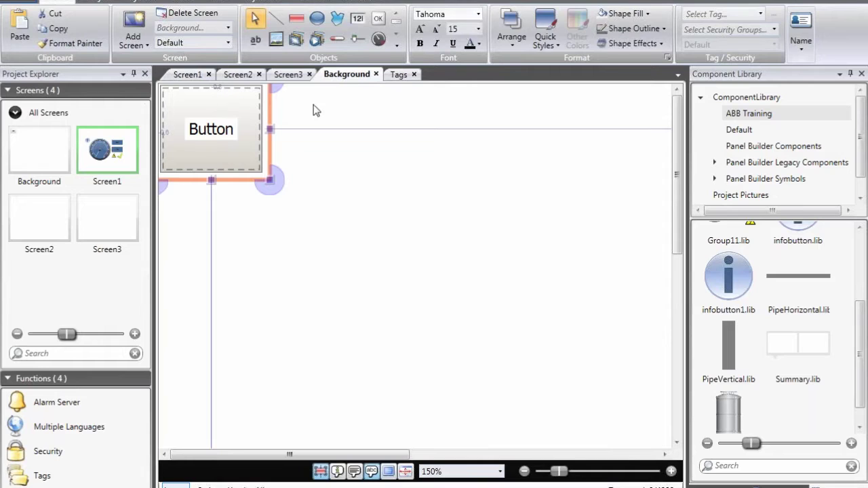
click(315, 2)
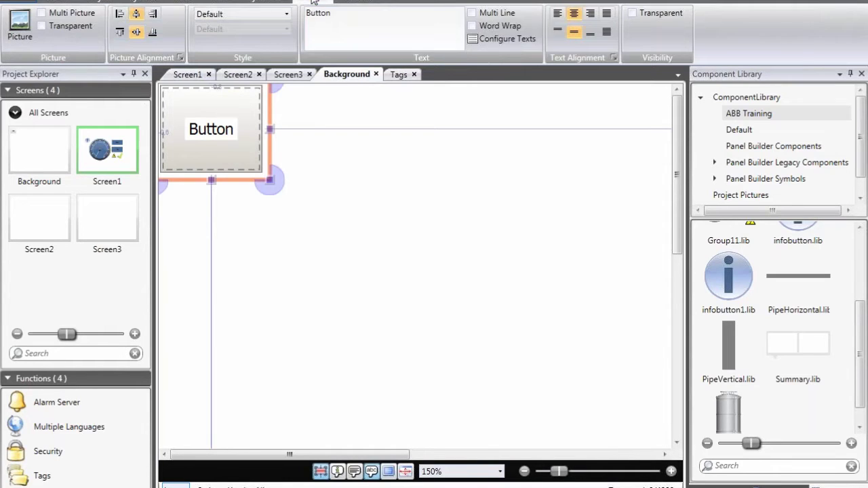
double_click(349, 17)
key(BackSpace)
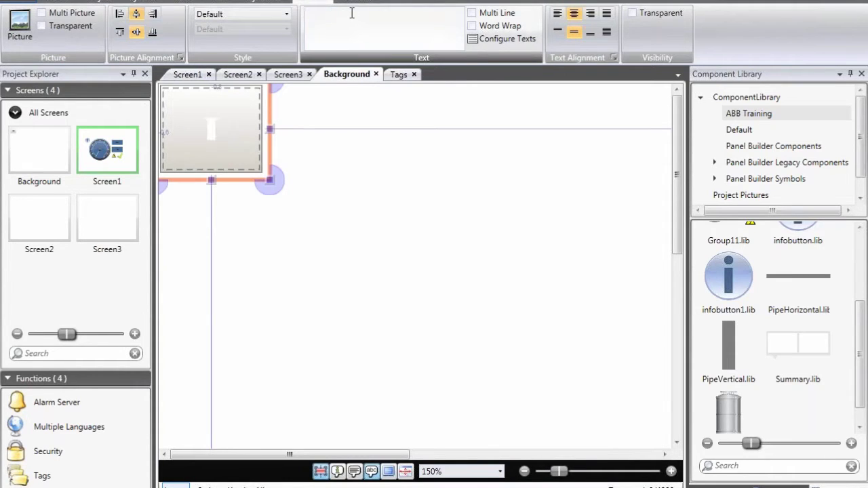
Create a button series with 5 columns, 1 row and 0 column and row spacing
right_click(247, 110)
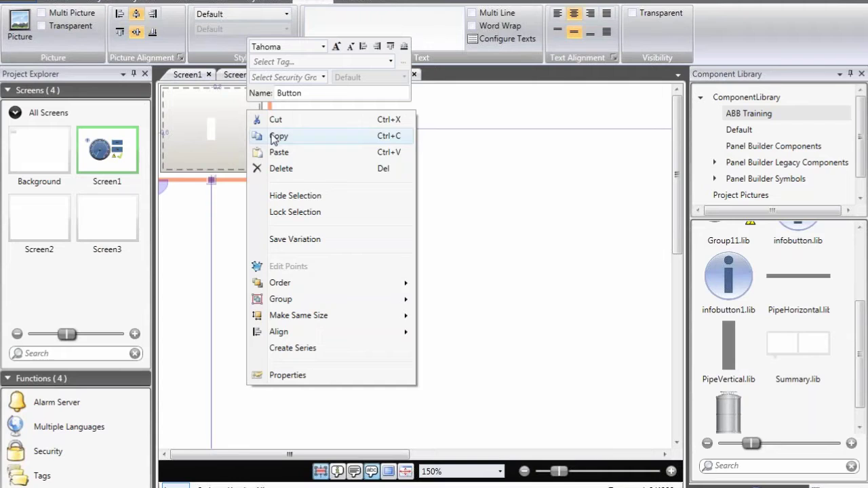
click(296, 352)
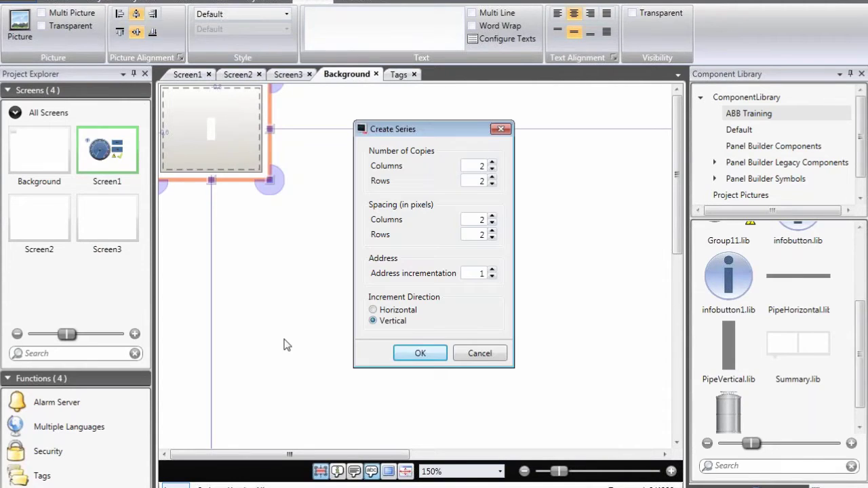
click(492, 163)
click(492, 163)
click(492, 163)
click(492, 183)
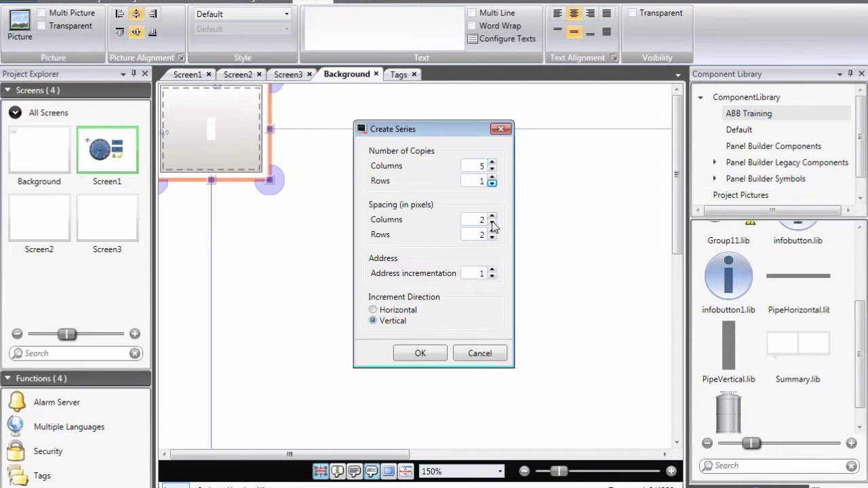
click(492, 223)
click(491, 223)
click(491, 237)
click(492, 238)
click(430, 353)
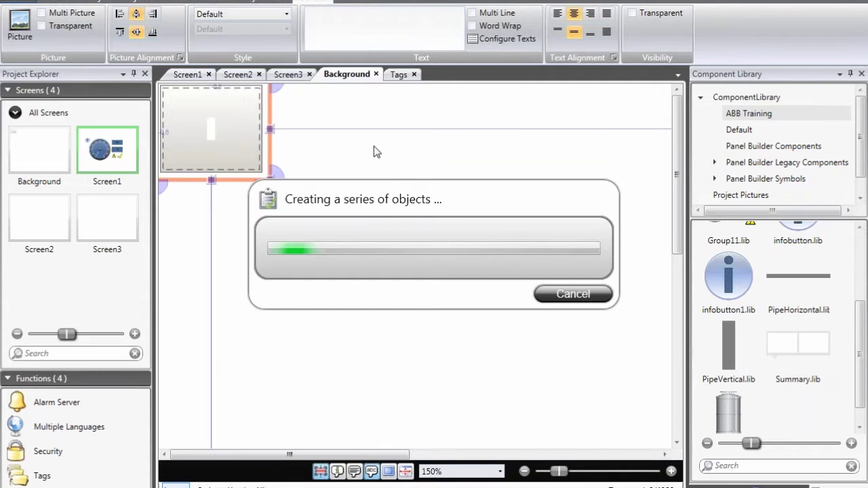
scroll(454, 213, down, 3)
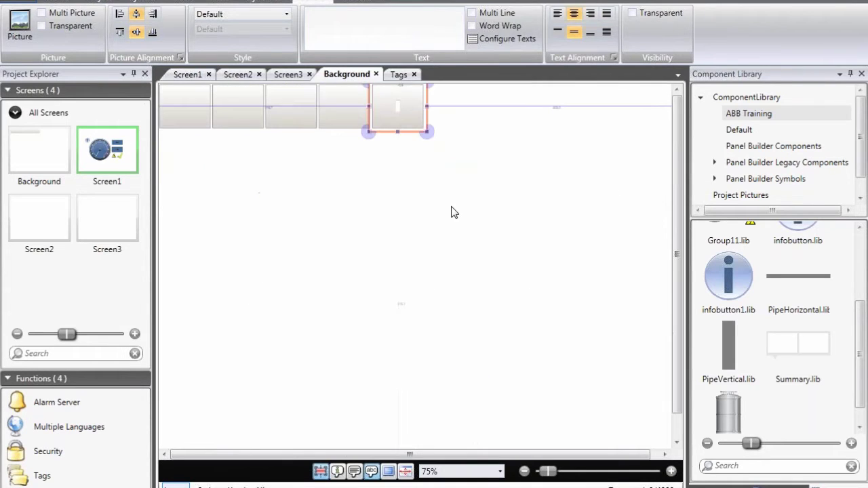
click(475, 158)
scroll(467, 150, down, 1)
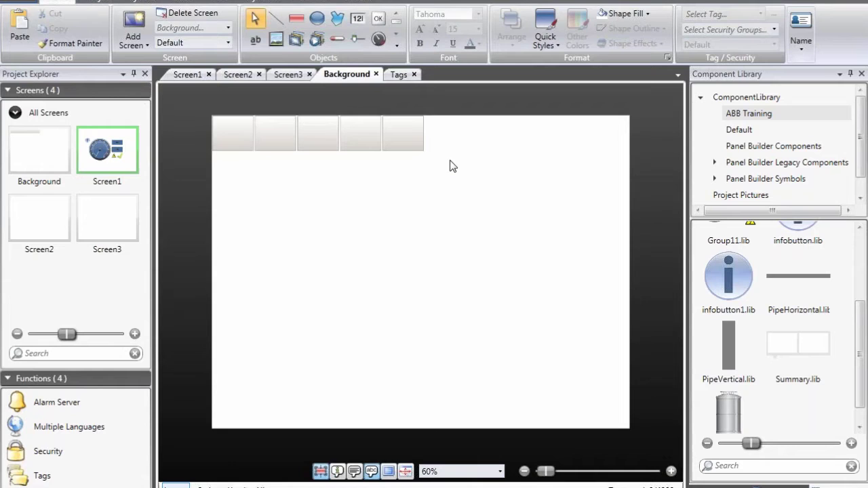
Fill the five top-row buttons with the red standard colour from Shape Fill
drag(450, 161, 185, 97)
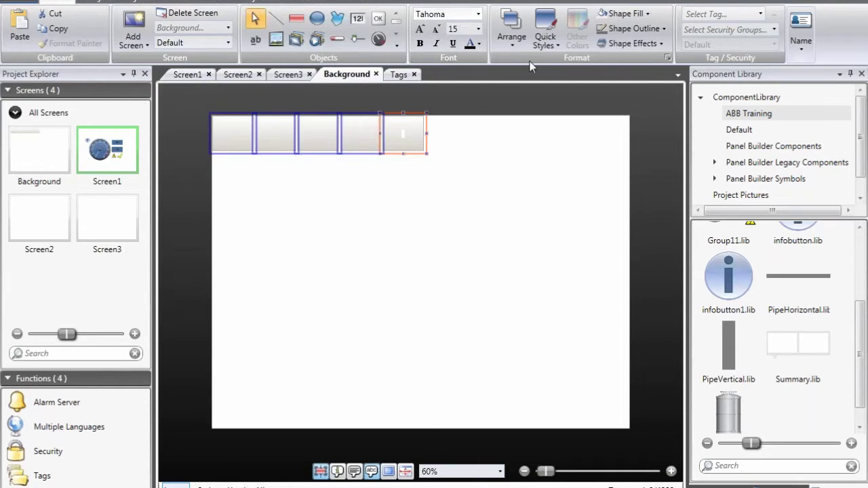
click(623, 13)
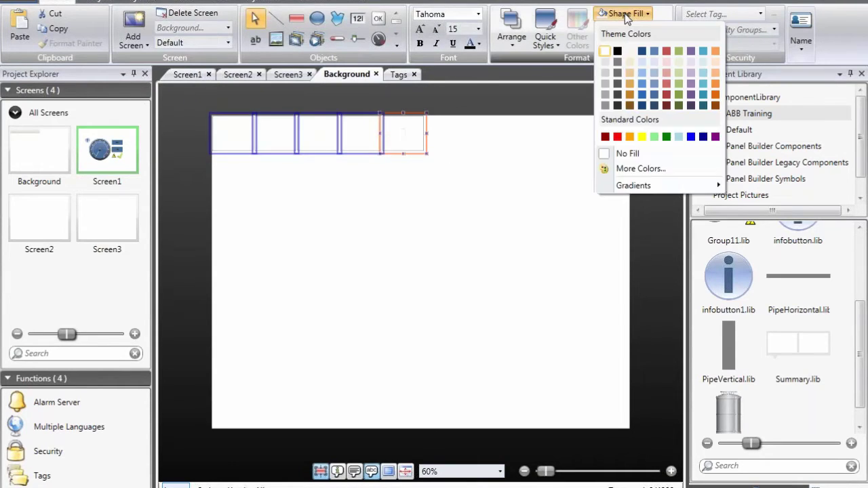
click(619, 137)
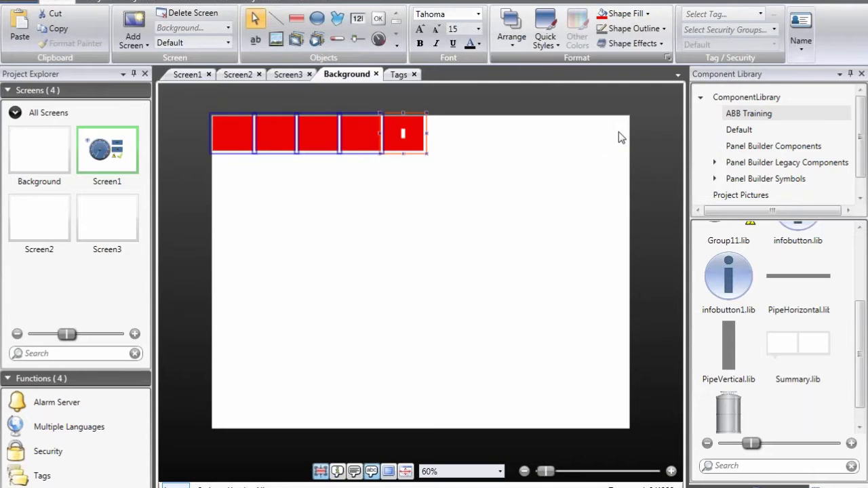
click(438, 184)
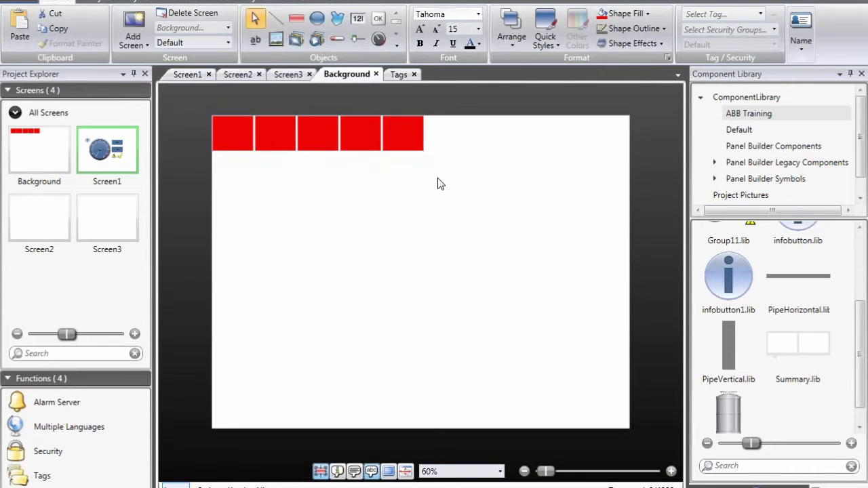
click(244, 140)
Put home.png from the Symbols folder on the first red button
click(309, 2)
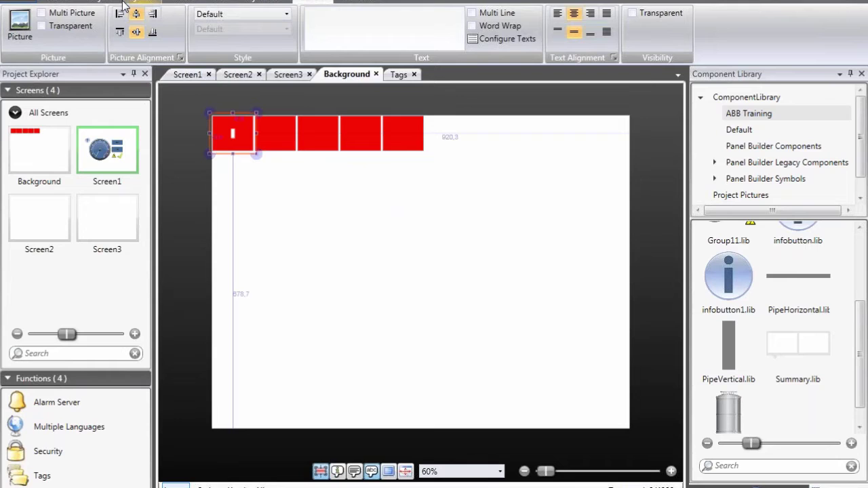
click(21, 27)
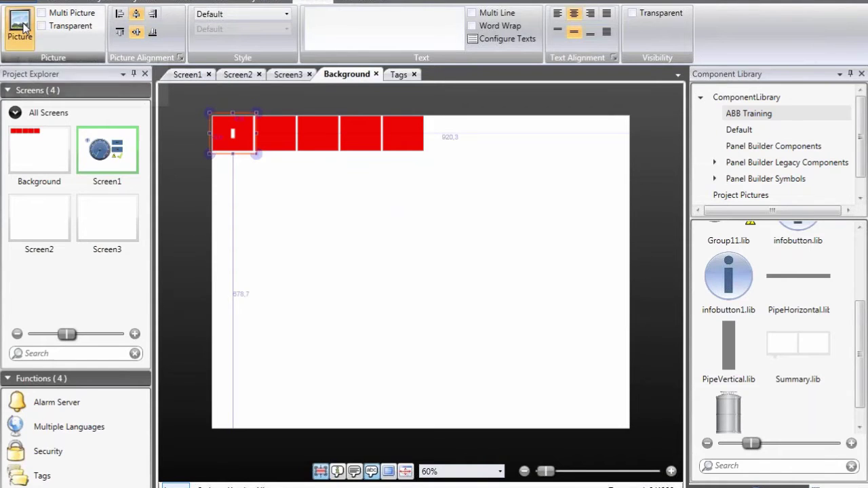
click(41, 78)
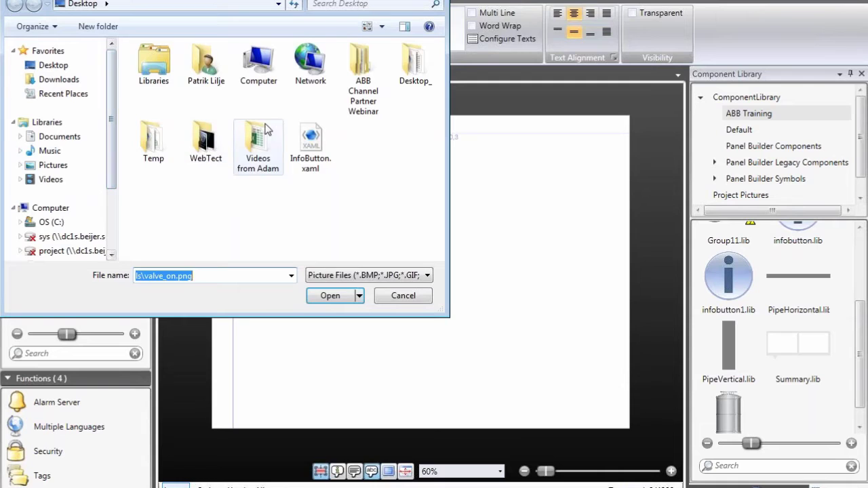
double_click(364, 75)
double_click(170, 84)
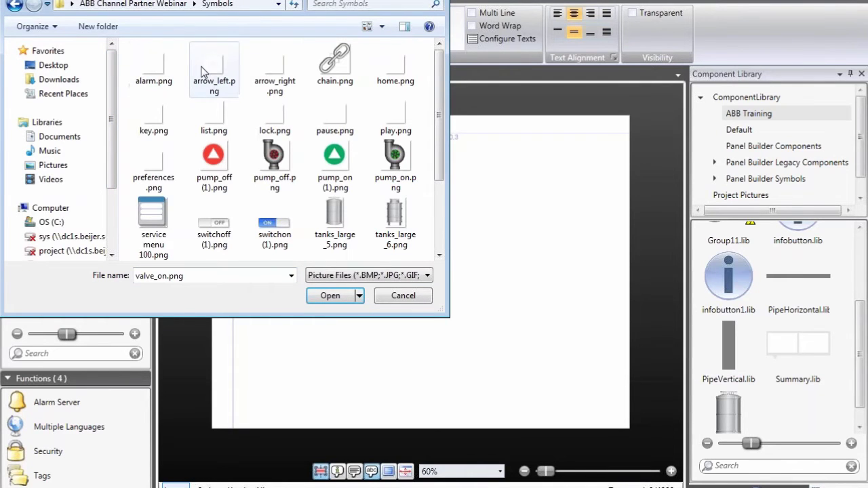
double_click(396, 68)
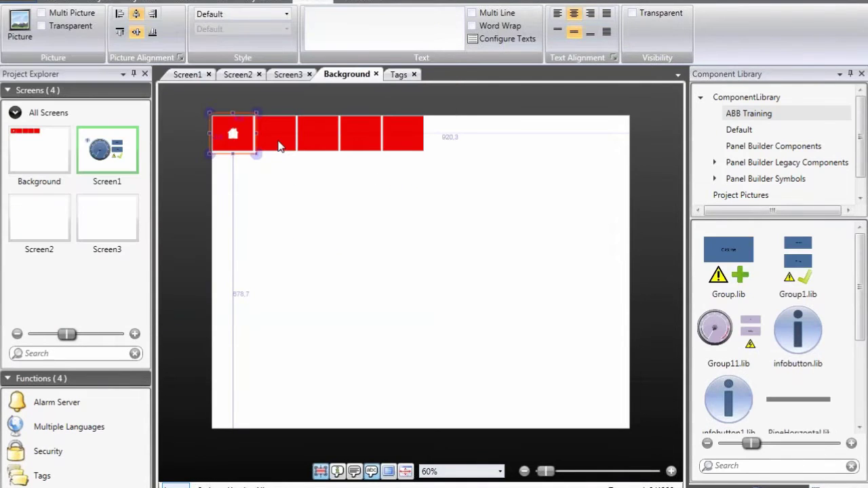
Add alarm.png to the second button and list.png to the third
click(280, 144)
click(19, 27)
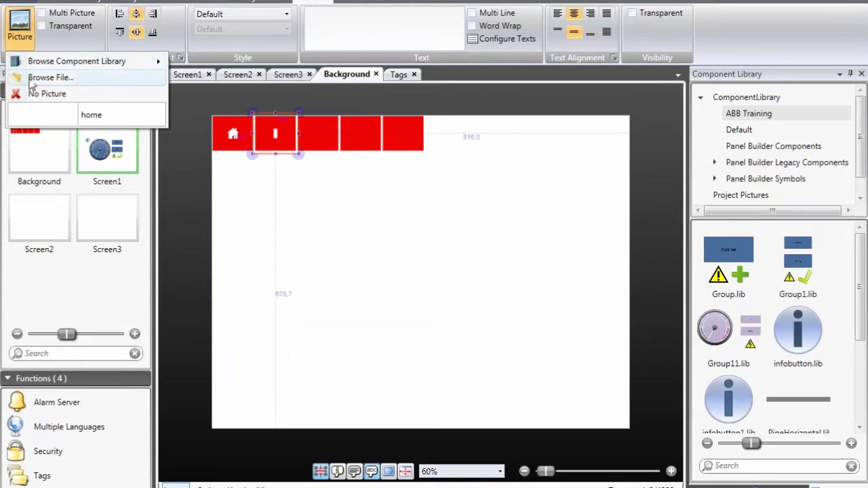
click(34, 76)
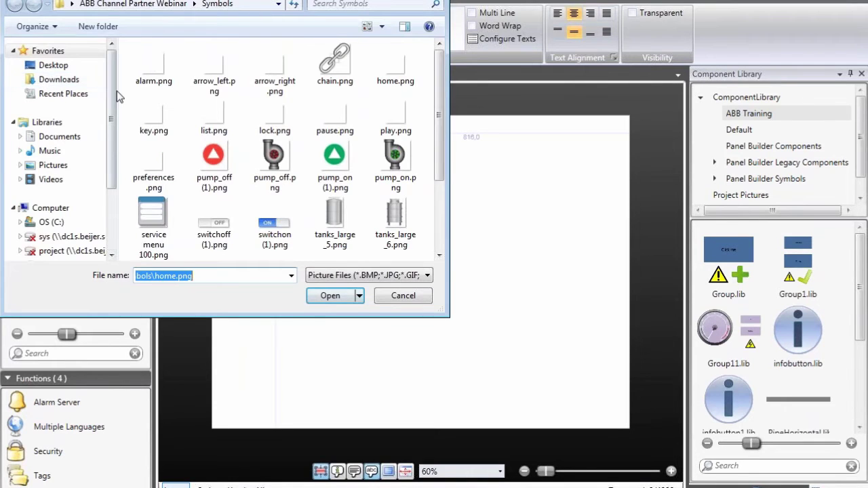
double_click(155, 72)
click(313, 136)
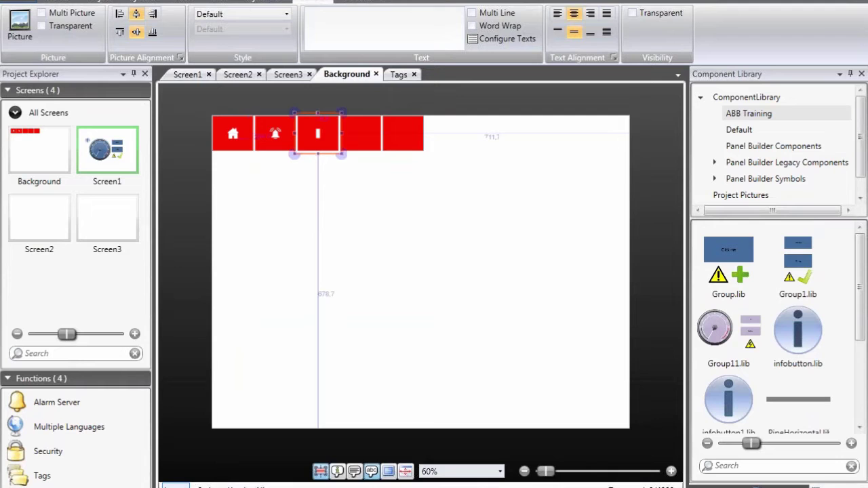
click(19, 28)
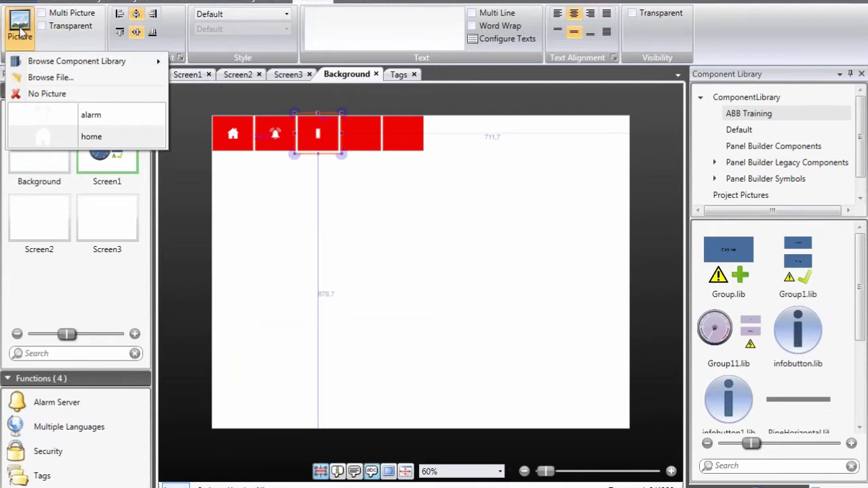
click(30, 77)
double_click(224, 122)
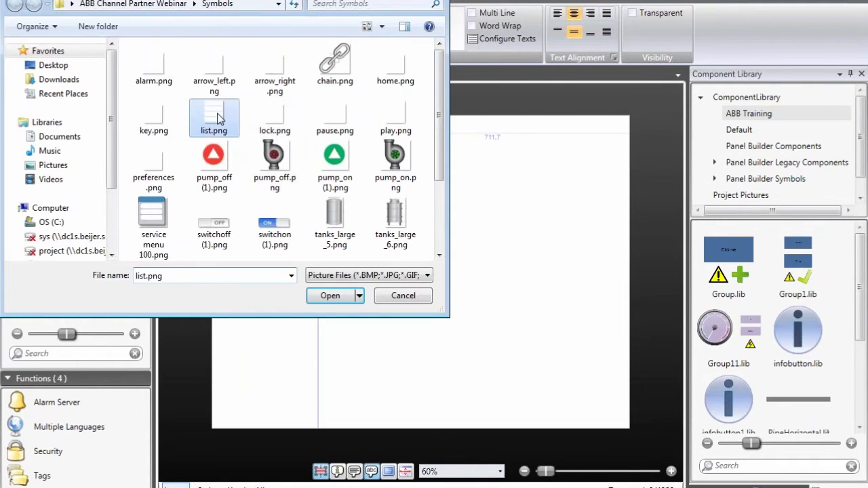
Add lock.png to the fourth button and key.png to the fifth
click(356, 128)
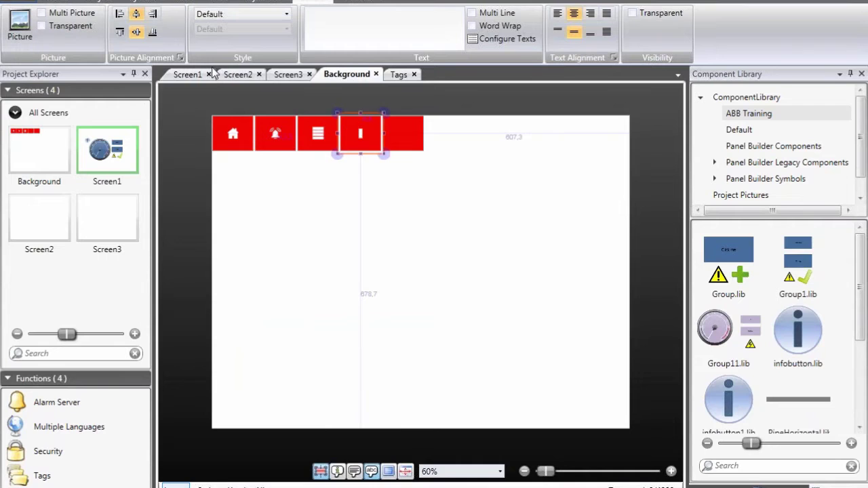
click(18, 30)
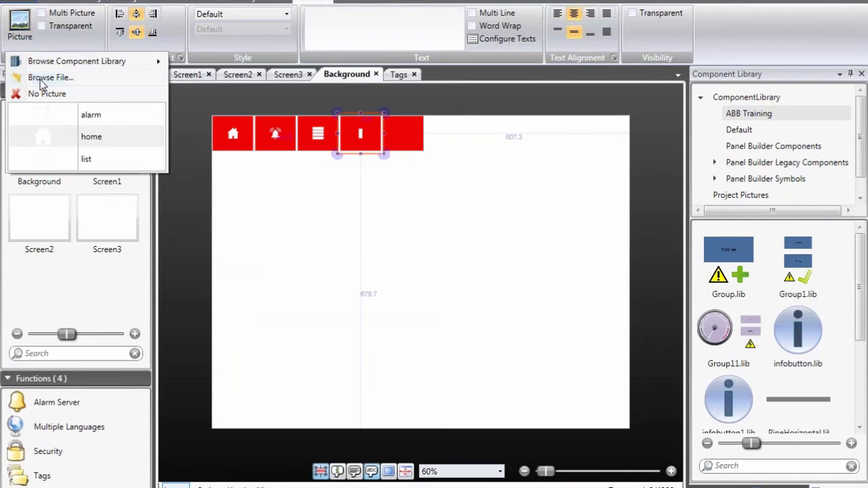
click(33, 77)
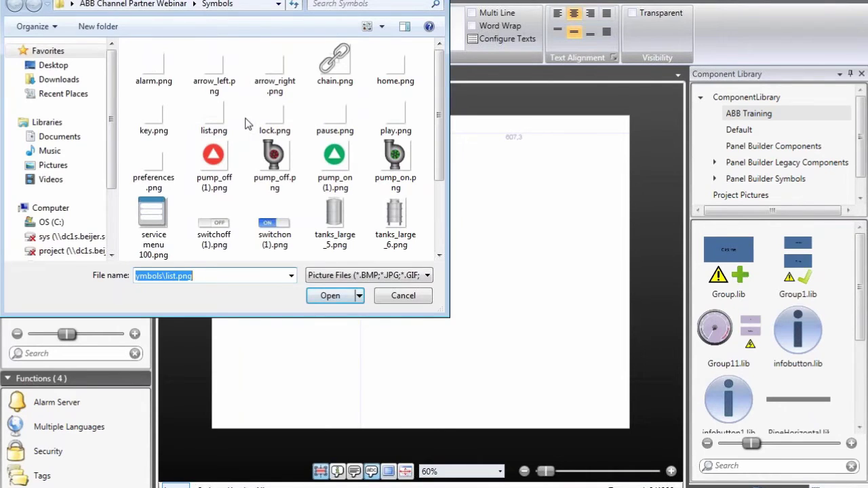
click(283, 118)
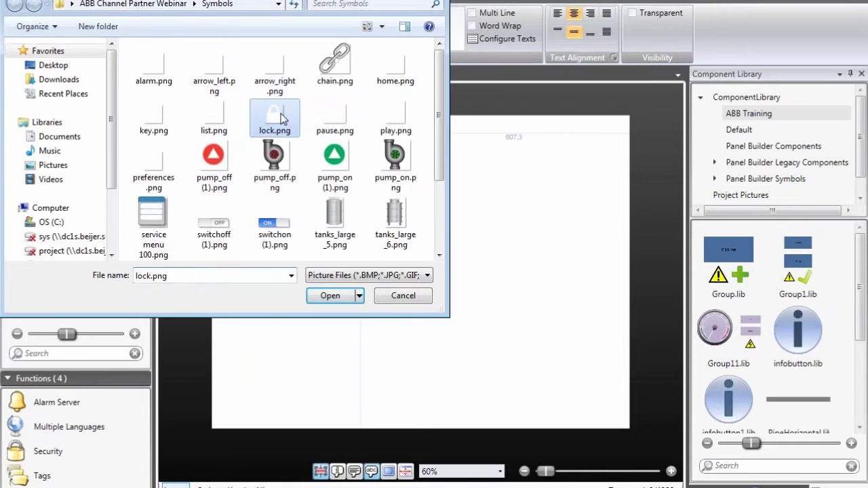
double_click(284, 118)
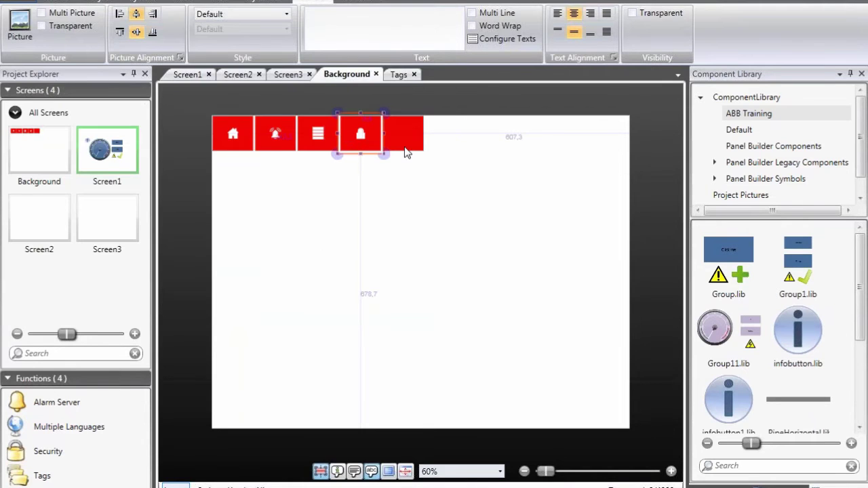
click(20, 34)
click(34, 77)
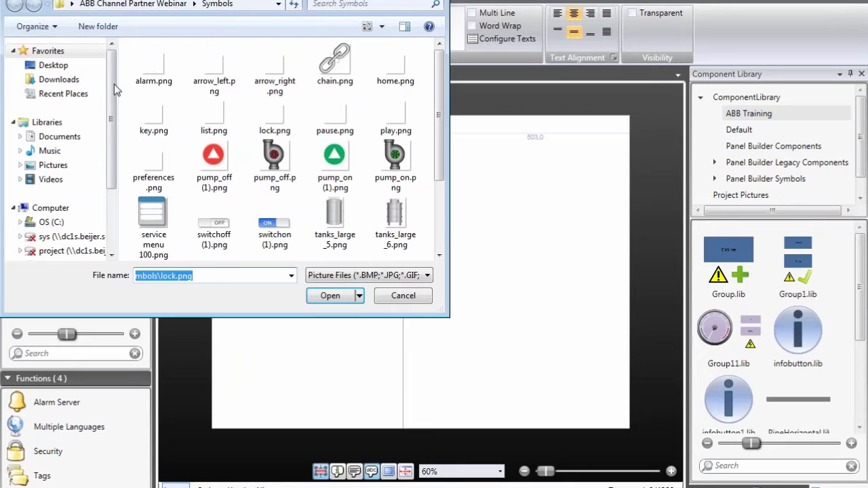
double_click(155, 119)
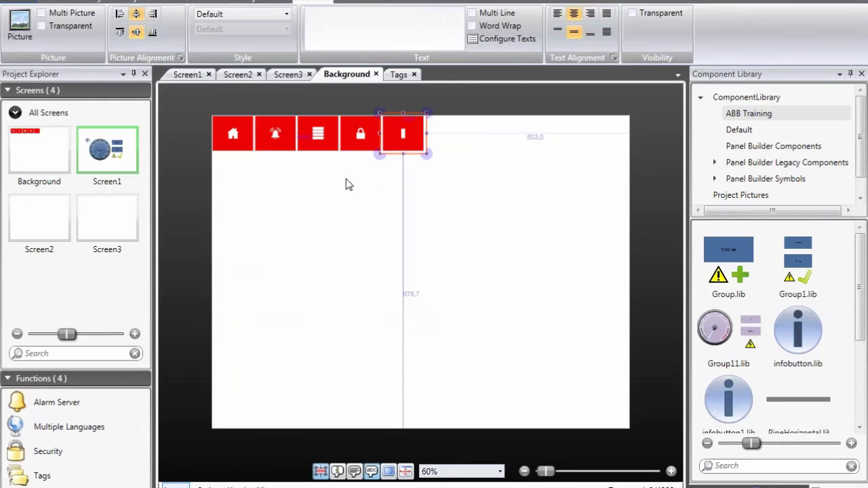
click(361, 184)
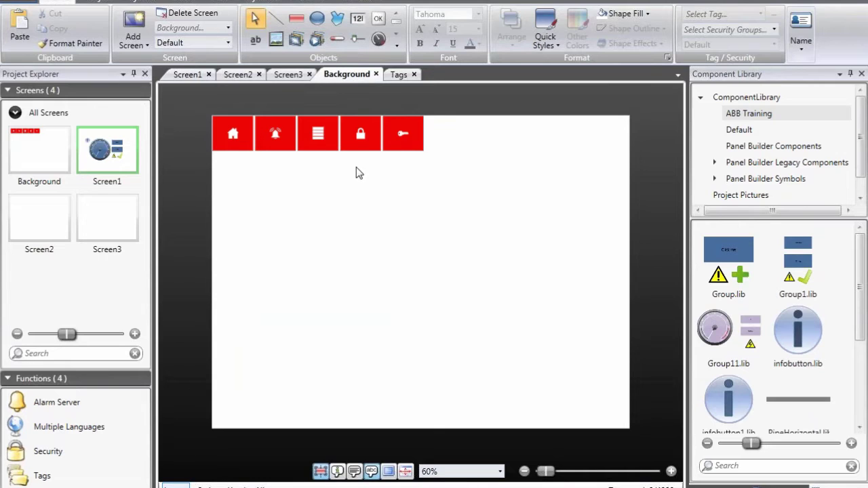
click(243, 133)
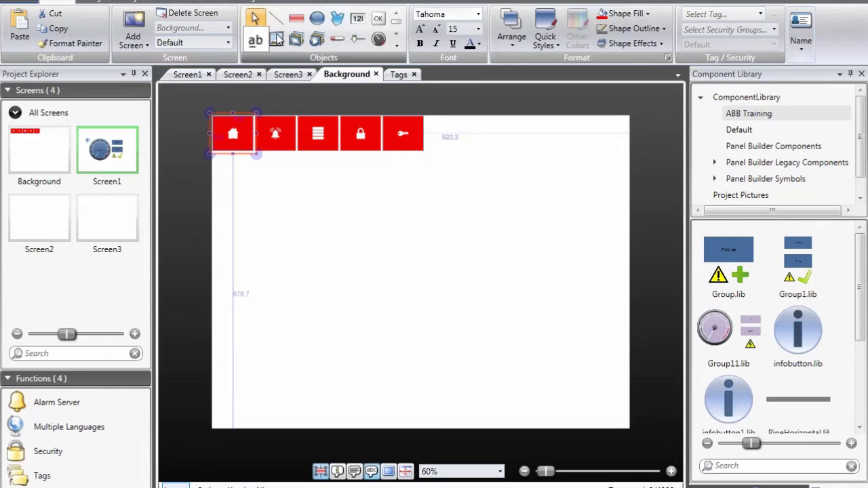
Make the home button show Screen1 and the alarm button show Screen2
click(360, 4)
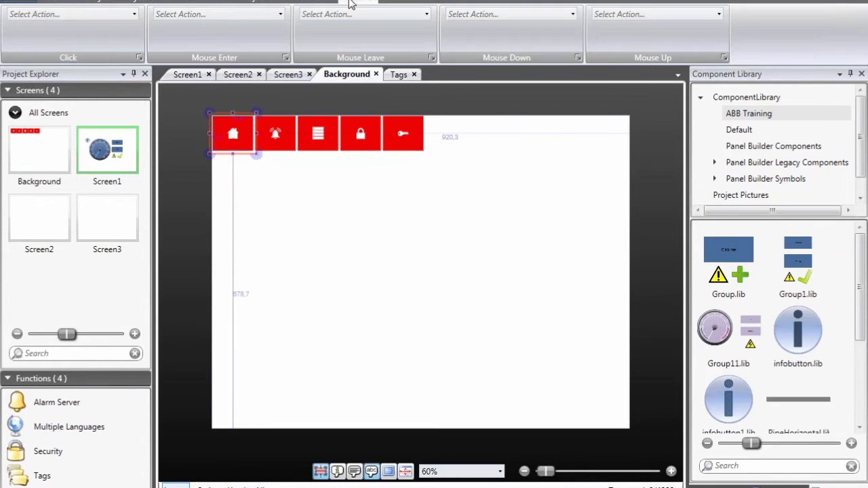
click(135, 13)
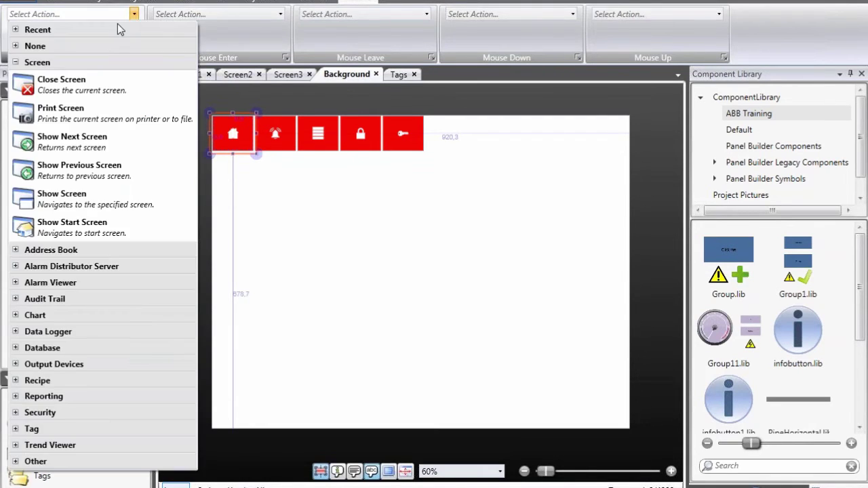
click(73, 197)
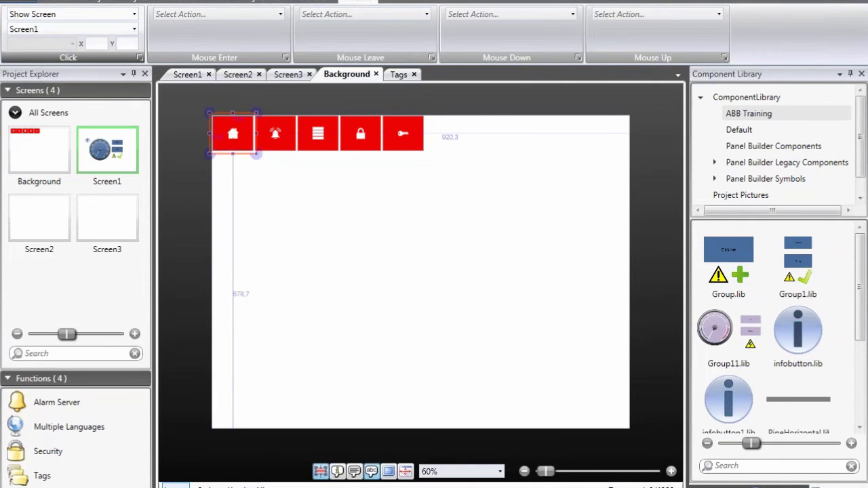
click(273, 134)
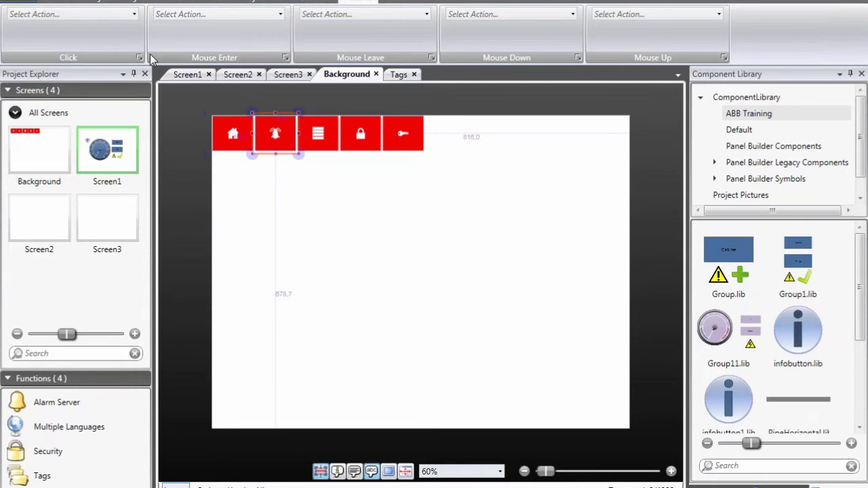
click(72, 15)
click(70, 196)
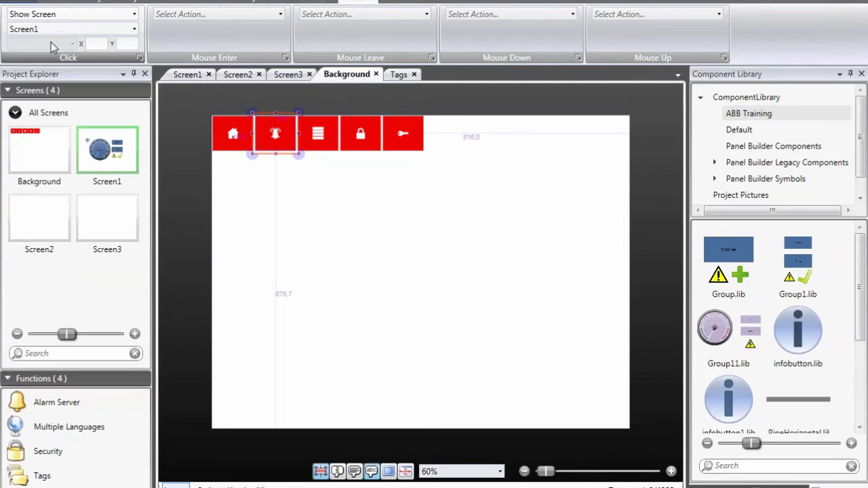
click(54, 30)
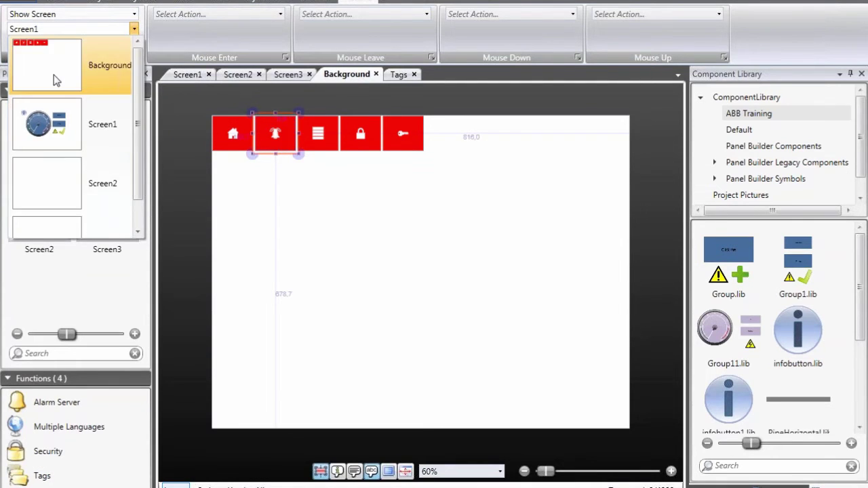
click(75, 175)
Set the list button's click action to show Screen3
click(318, 134)
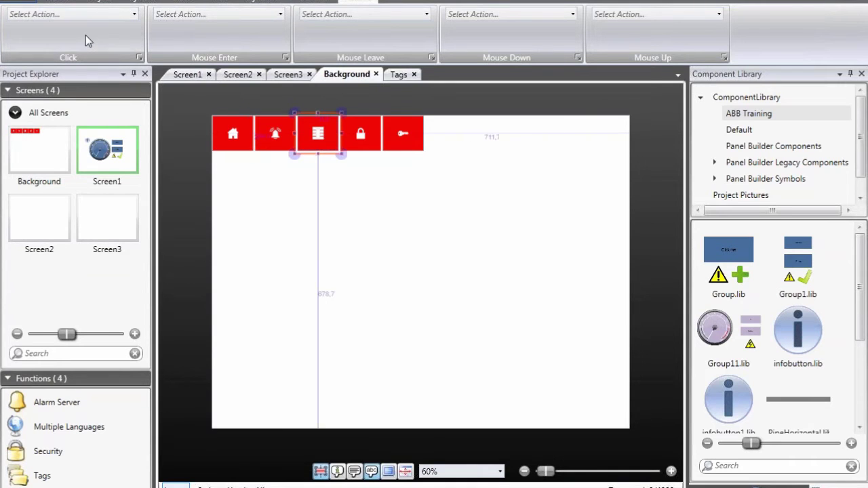
click(68, 14)
click(59, 196)
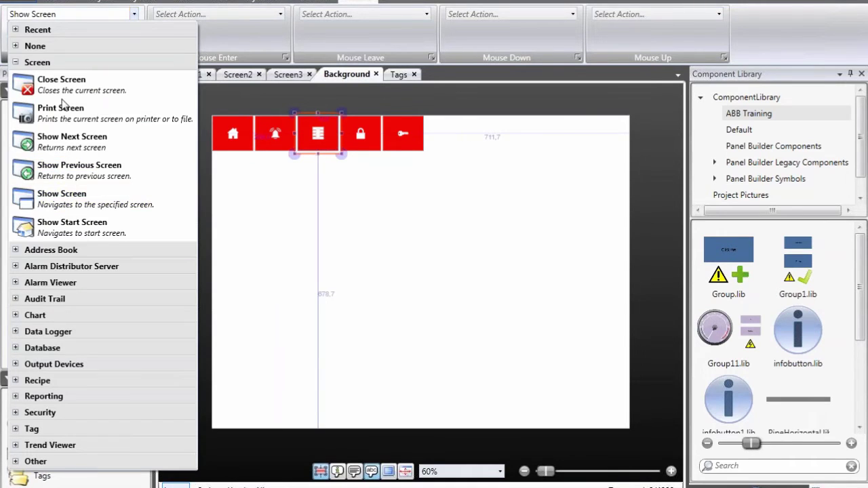
click(53, 29)
scroll(45, 203, down, 1)
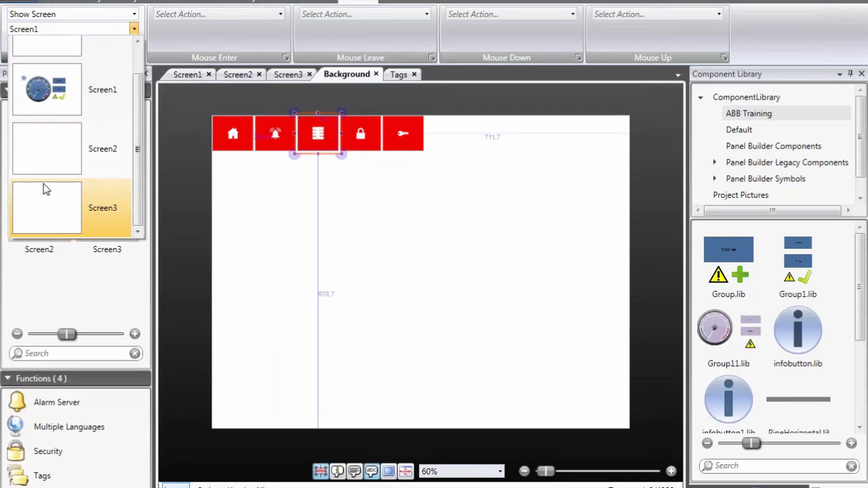
click(43, 205)
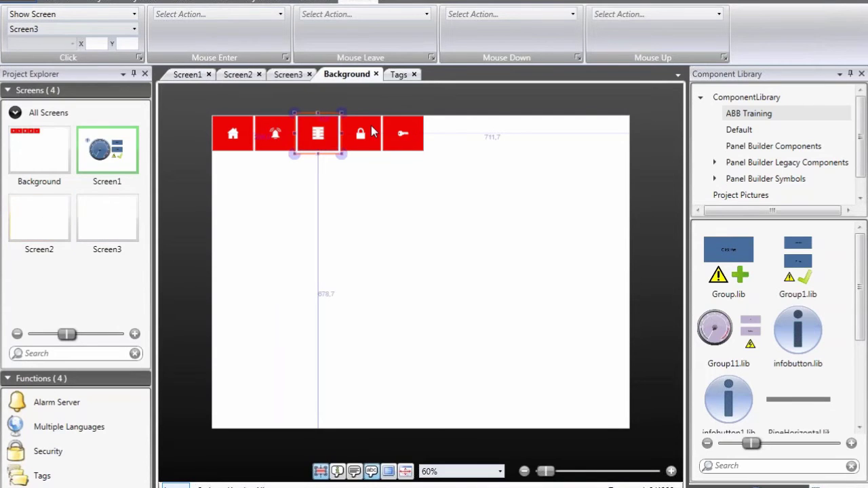
Give the lock button a Login action and the key button a Logout action
click(371, 126)
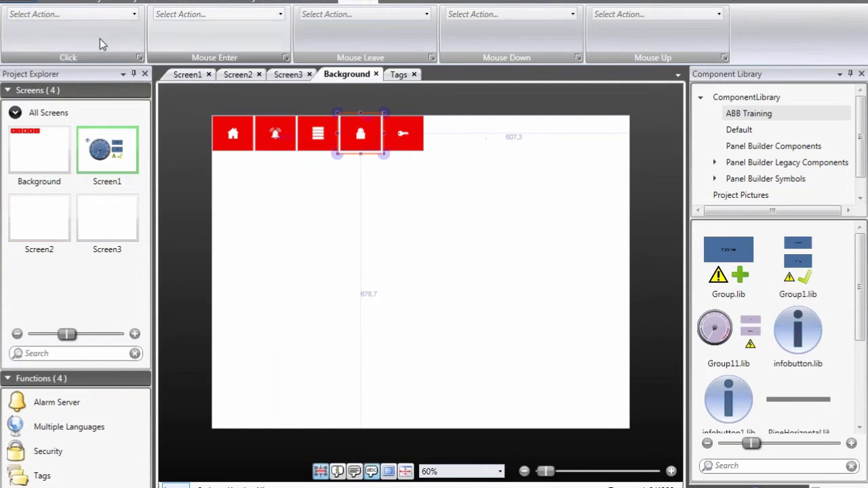
click(103, 17)
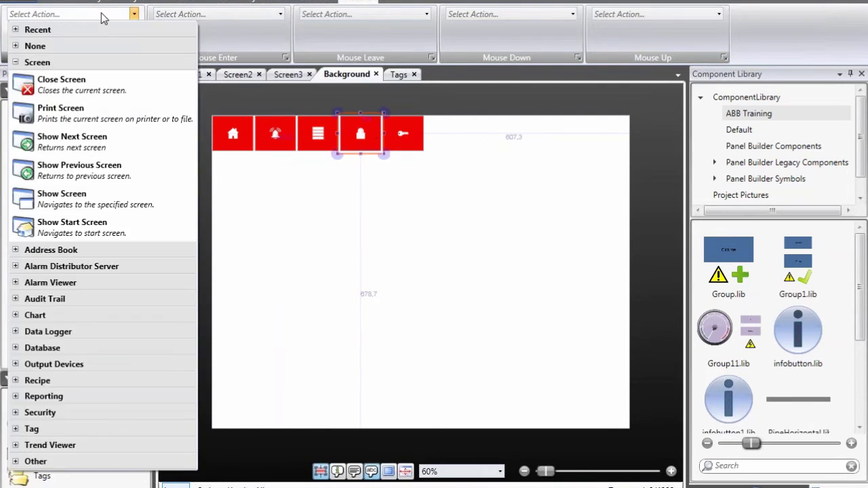
click(16, 63)
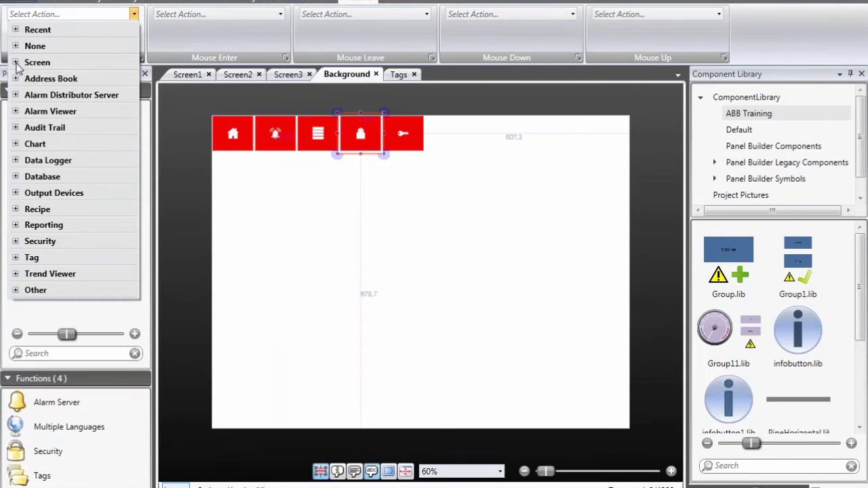
click(17, 243)
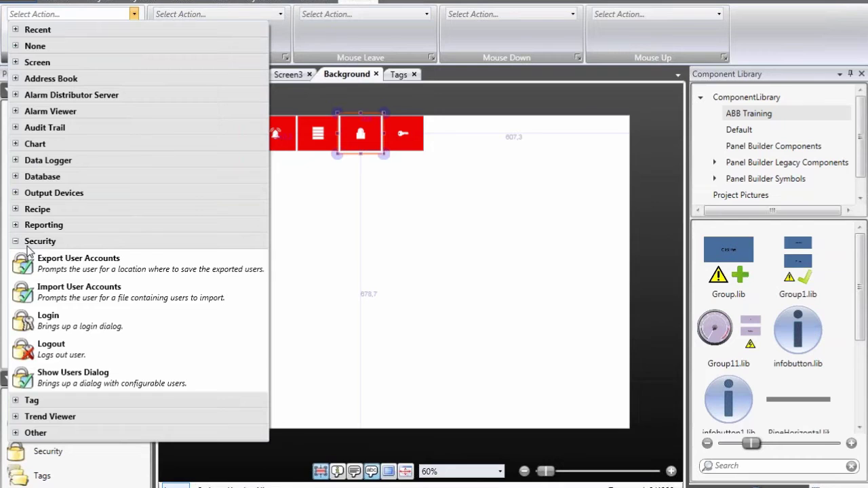
click(99, 324)
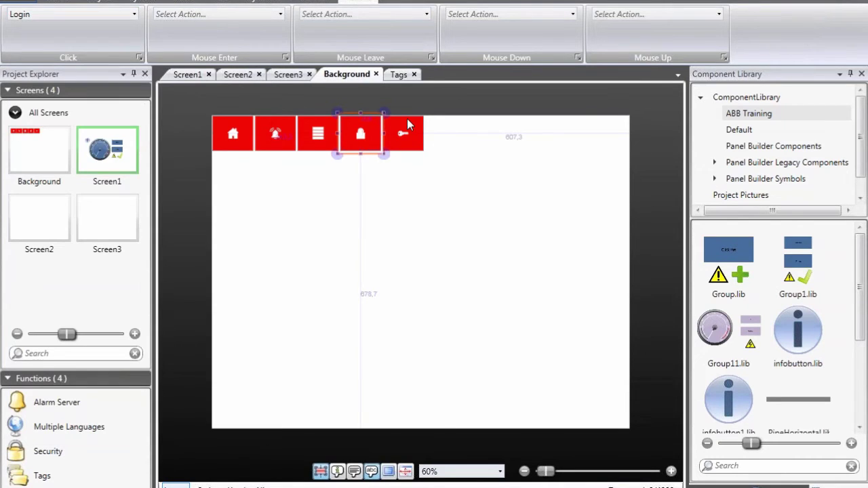
click(409, 124)
click(110, 18)
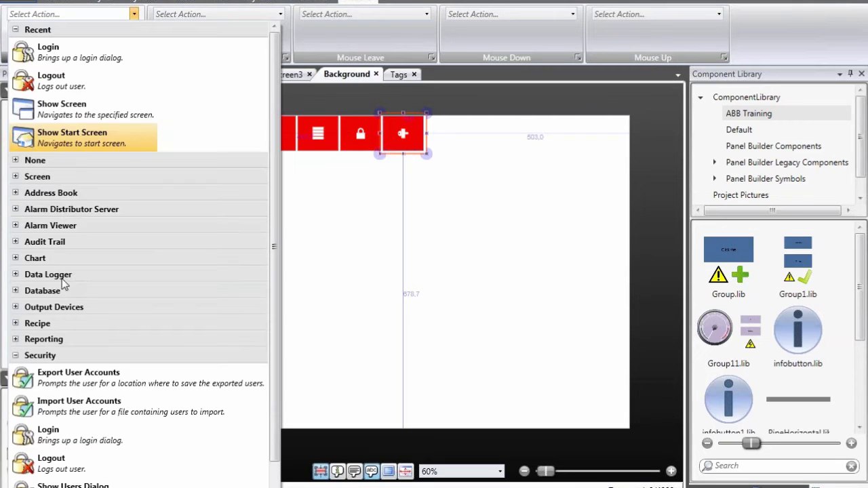
click(99, 467)
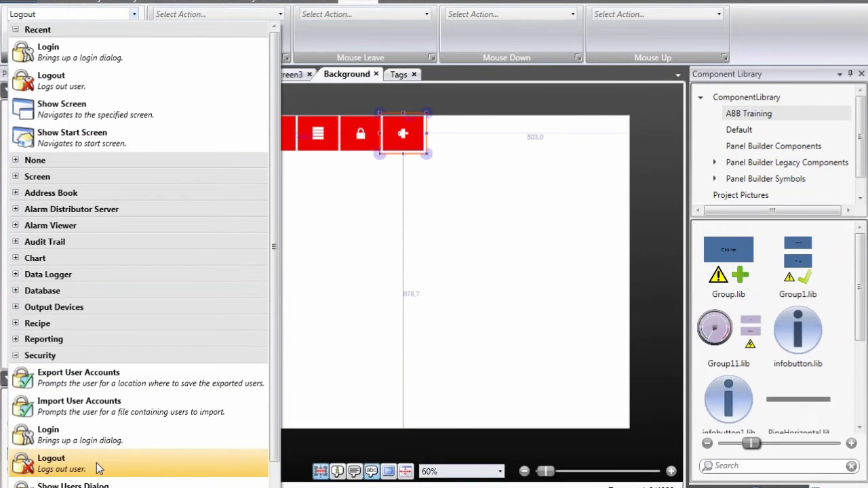
click(368, 285)
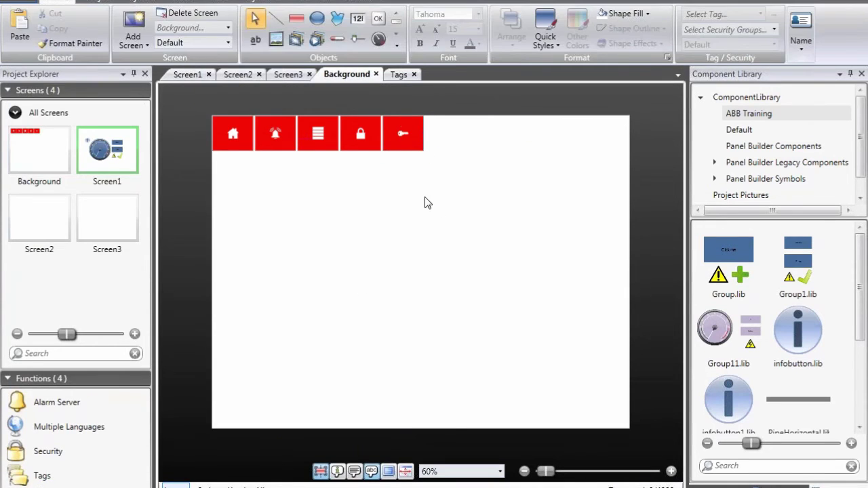
Draw a rectangle from the buttons to the right edge of the top strip
click(296, 20)
drag(426, 148, 633, 104)
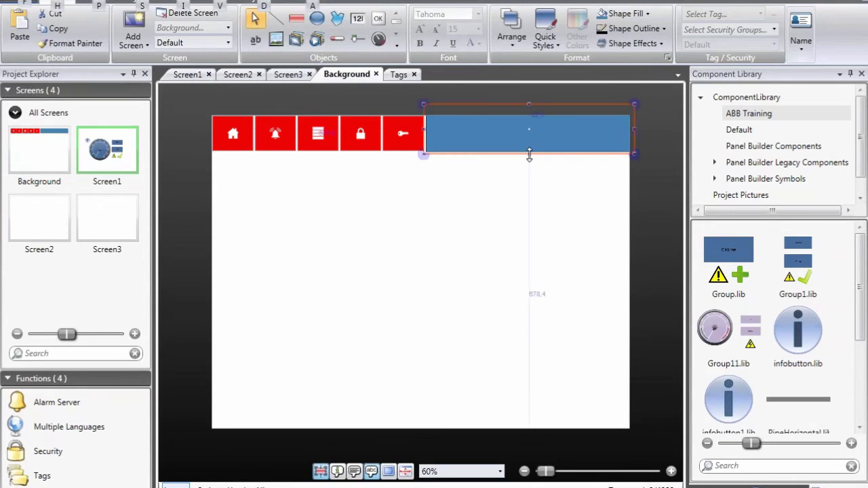
click(475, 173)
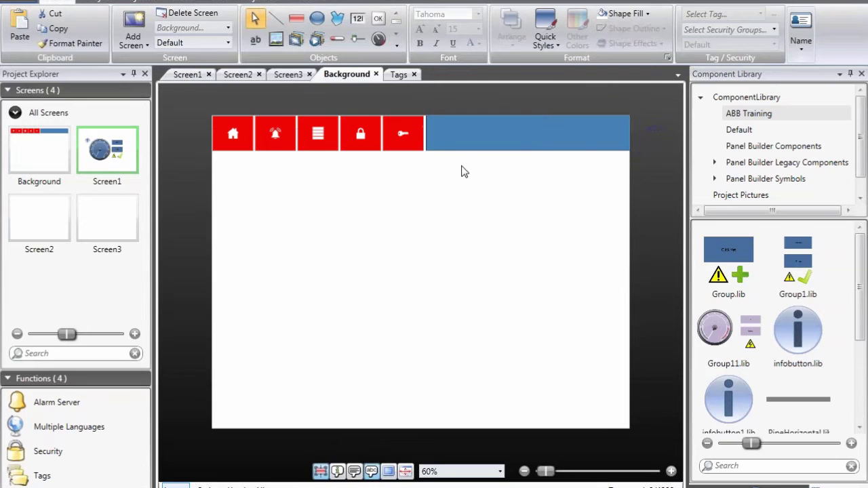
scroll(474, 122, up, 1)
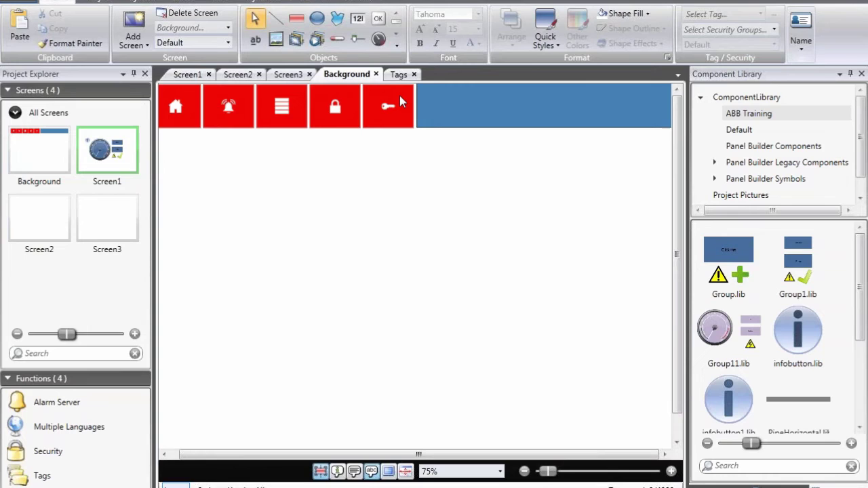
Copy the key button's red style onto the new bar with Format Painter
click(400, 96)
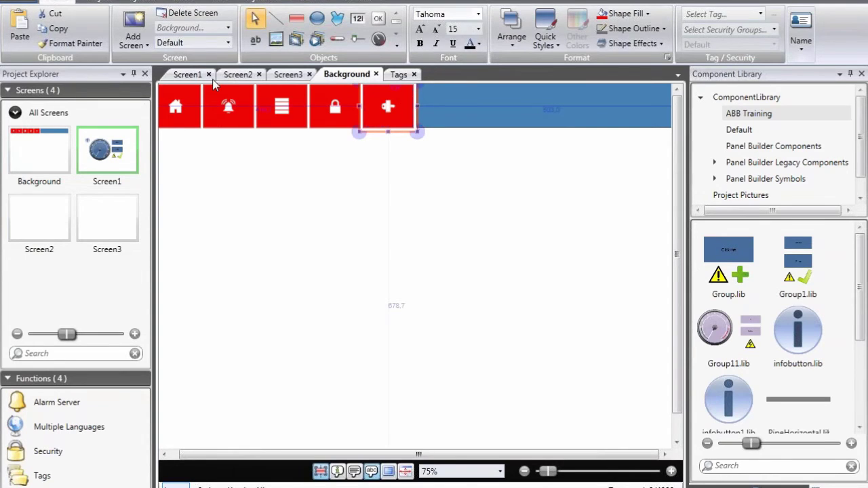
click(71, 43)
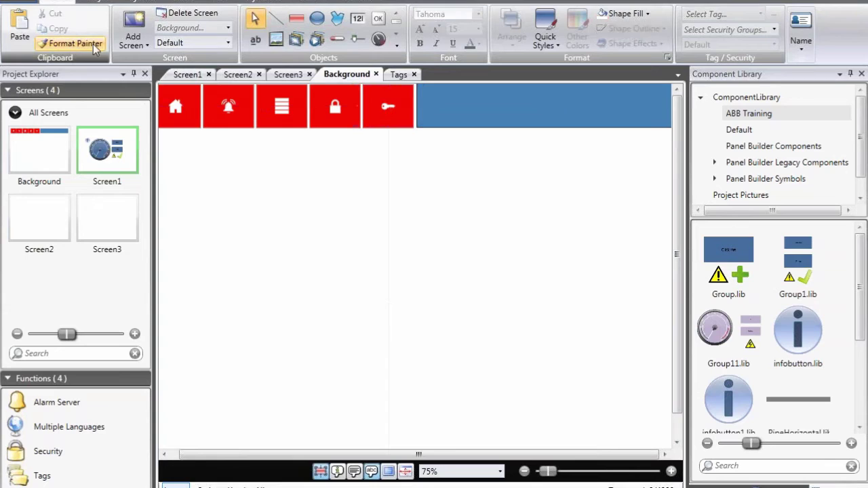
click(496, 100)
scroll(491, 97, down, 1)
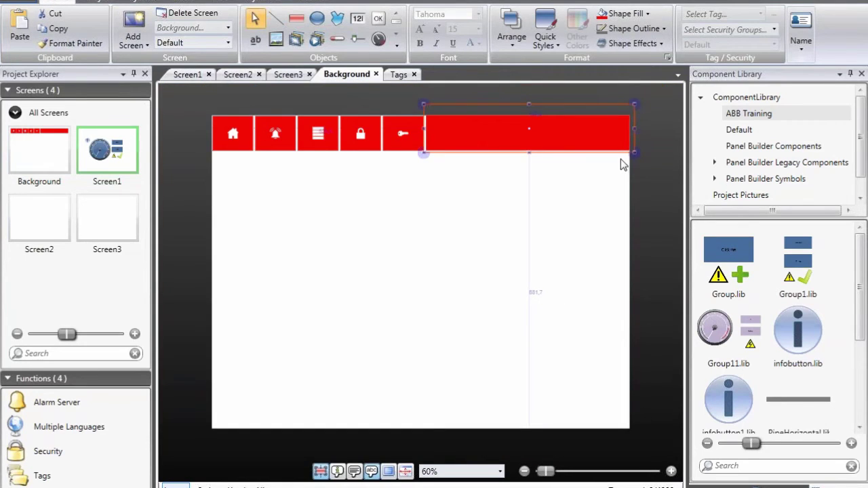
click(434, 171)
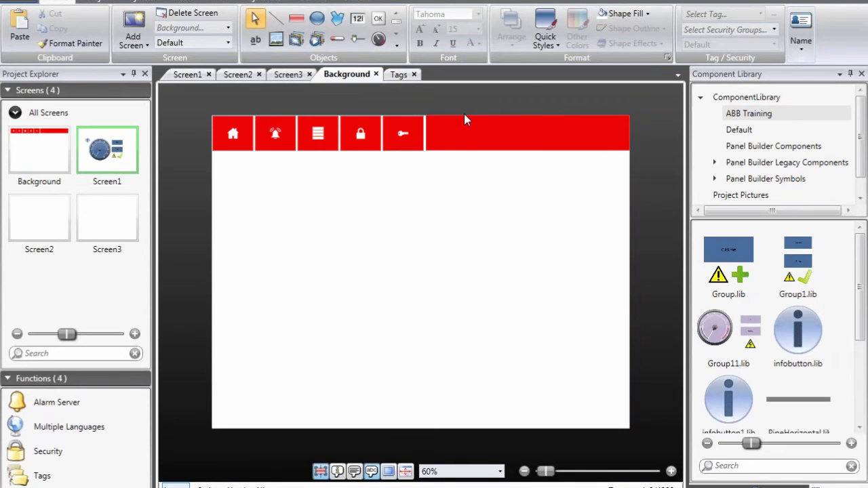
Draw a Digital Clock at the red bar's right end with white font colour
click(396, 46)
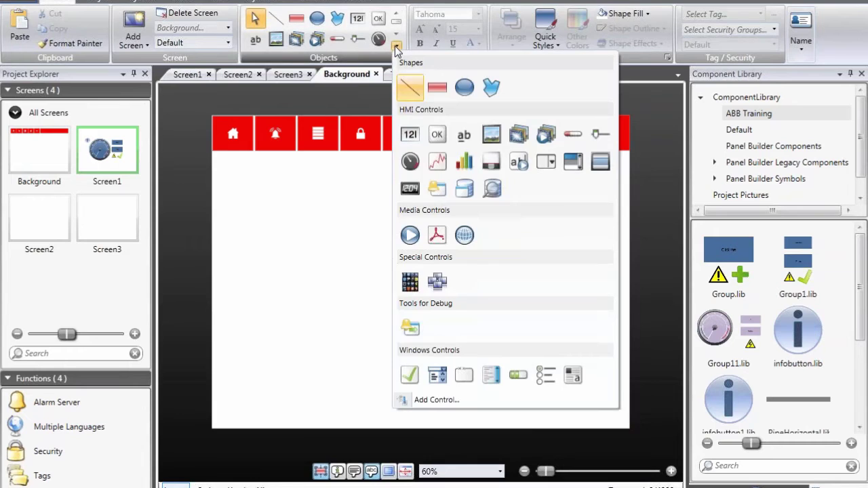
click(411, 190)
mouse_move(515, 120)
mouse_down()
mouse_move(603, 137)
mouse_move(568, 126)
mouse_move(578, 127)
mouse_up()
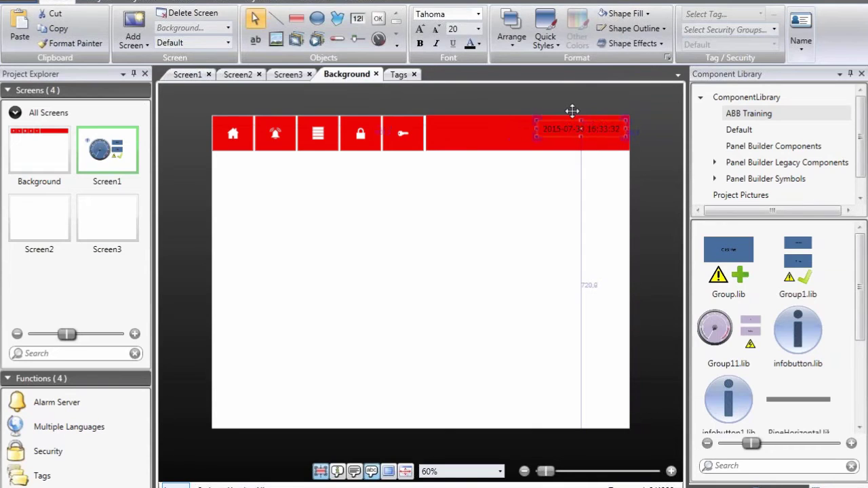
click(479, 44)
click(474, 82)
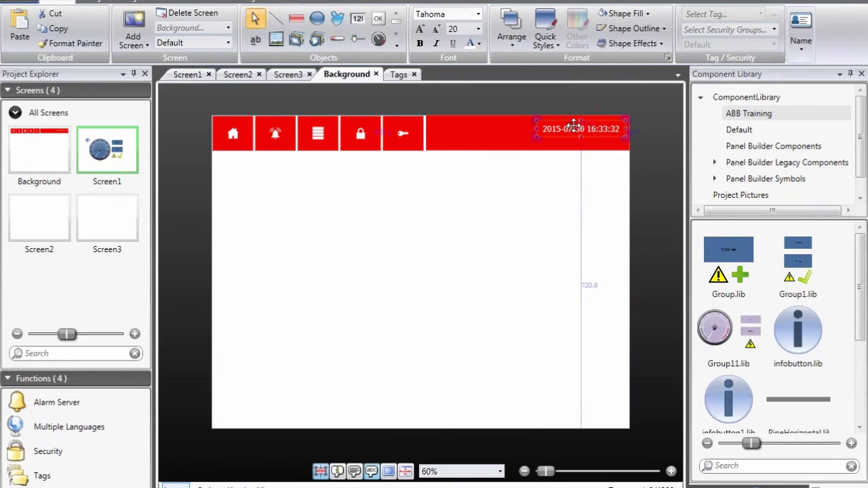
drag(569, 121, 571, 121)
click(543, 163)
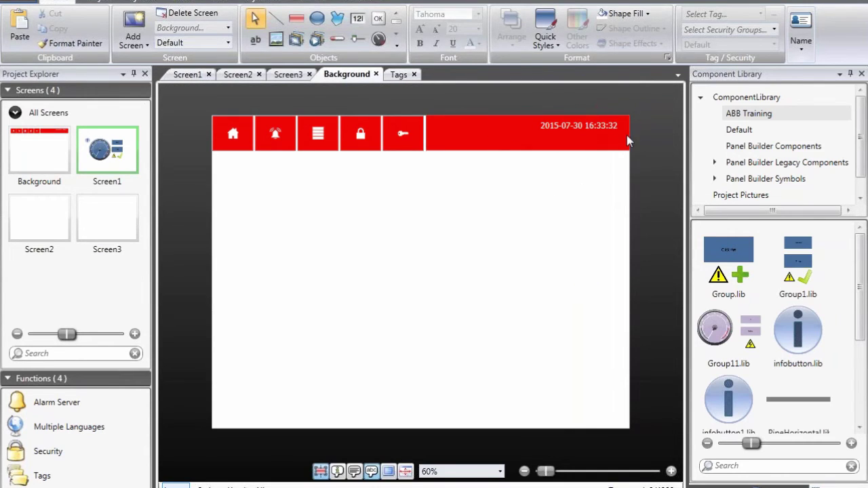
Place user.png as a picture just below the clock
click(276, 40)
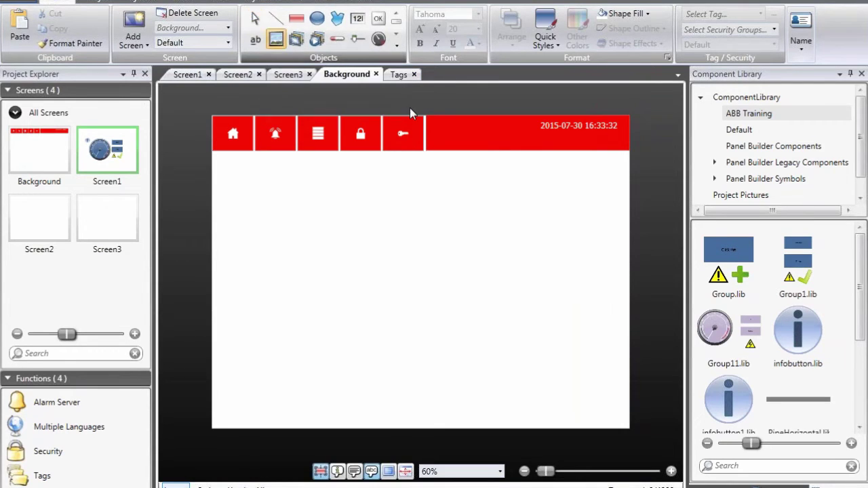
drag(540, 131, 556, 146)
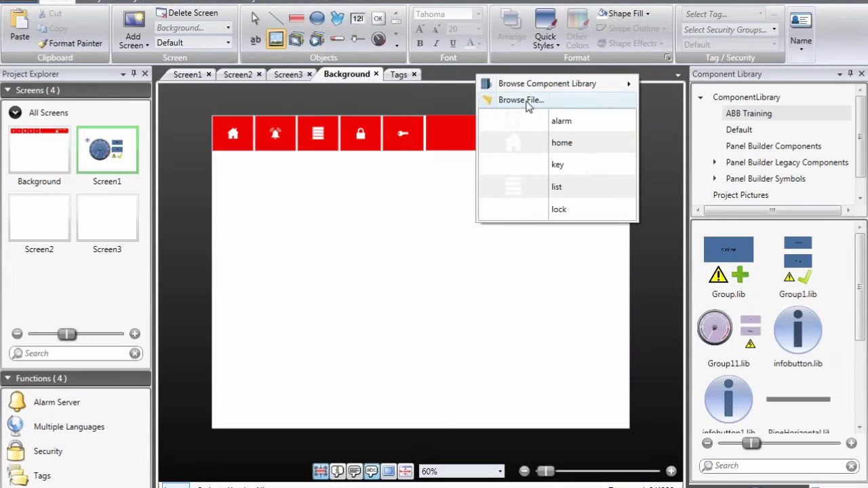
click(527, 101)
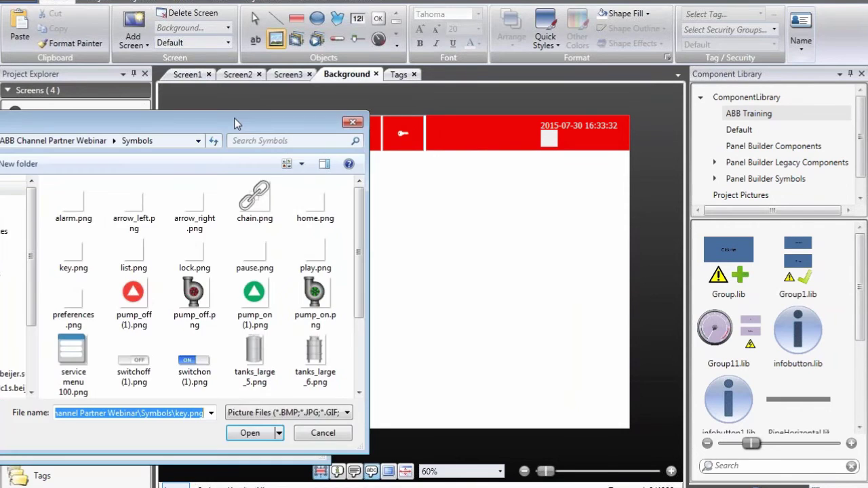
drag(612, 243, 613, 313)
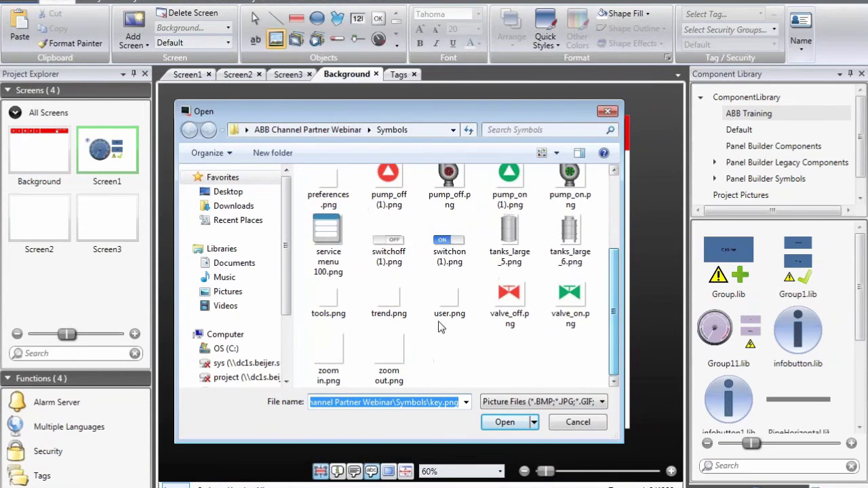
click(448, 298)
double_click(448, 298)
Fill the screen background light grey
click(531, 193)
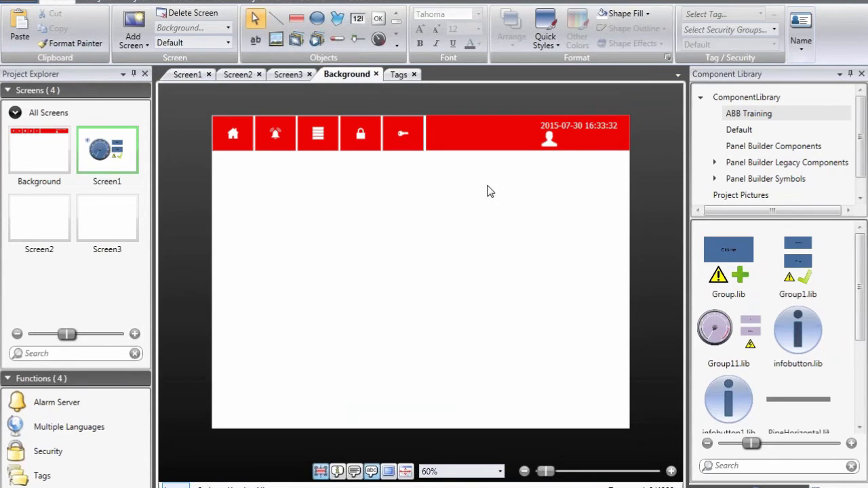
click(643, 15)
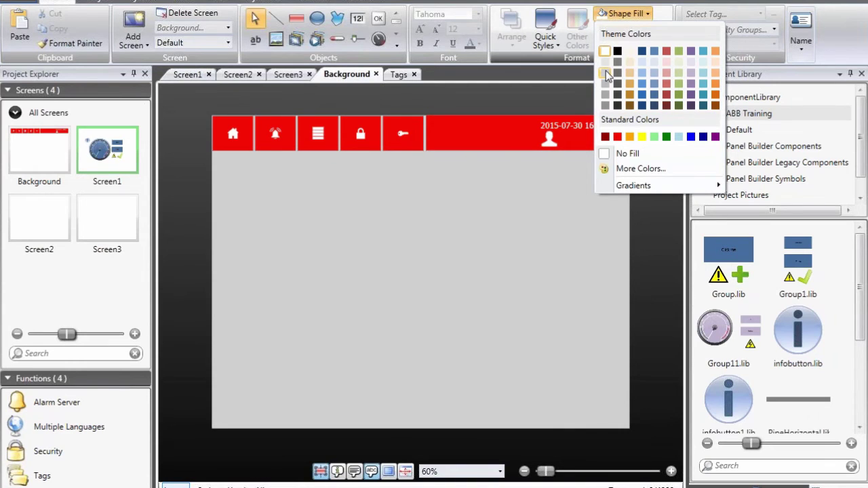
click(606, 73)
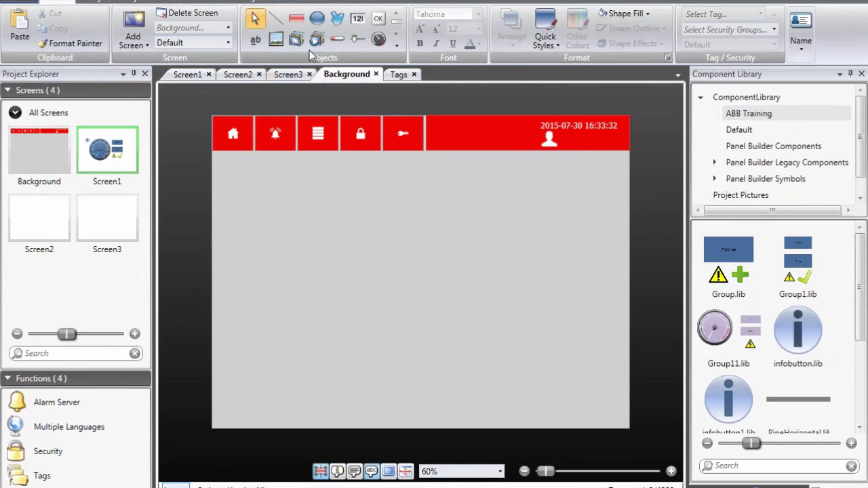
Draw a thin dark grey bar across the screen below the red menu
click(297, 18)
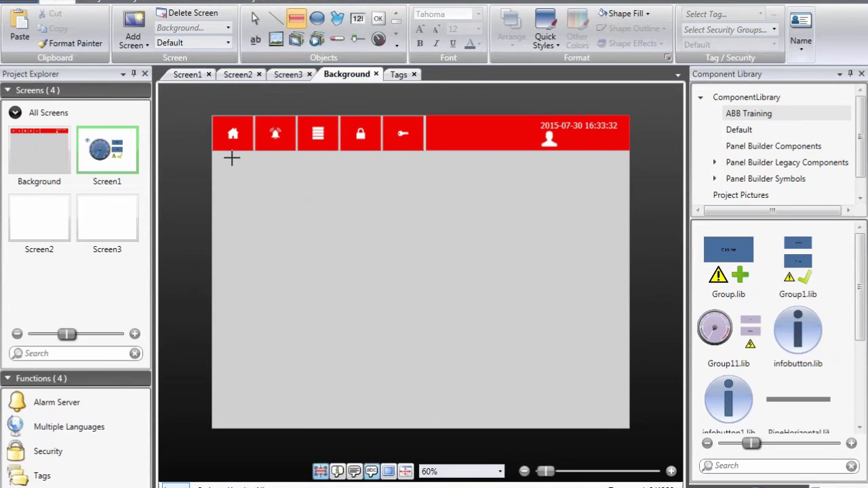
mouse_move(224, 158)
mouse_down()
mouse_move(488, 208)
mouse_move(618, 183)
mouse_up()
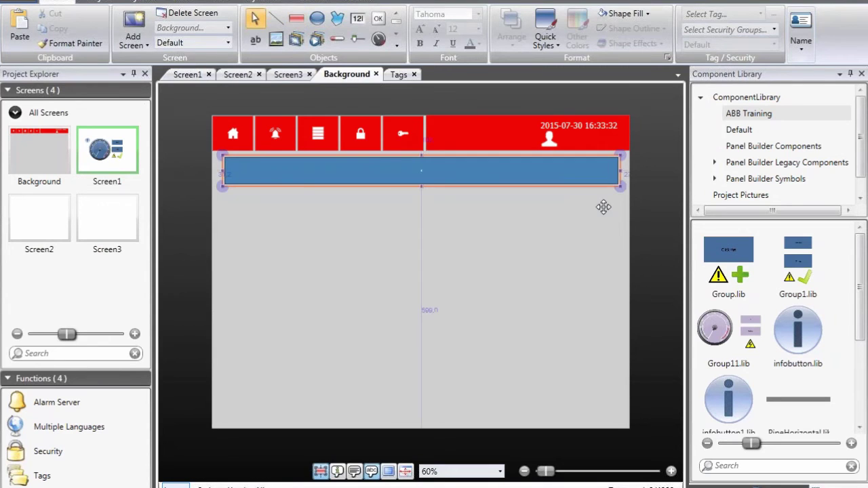
click(633, 14)
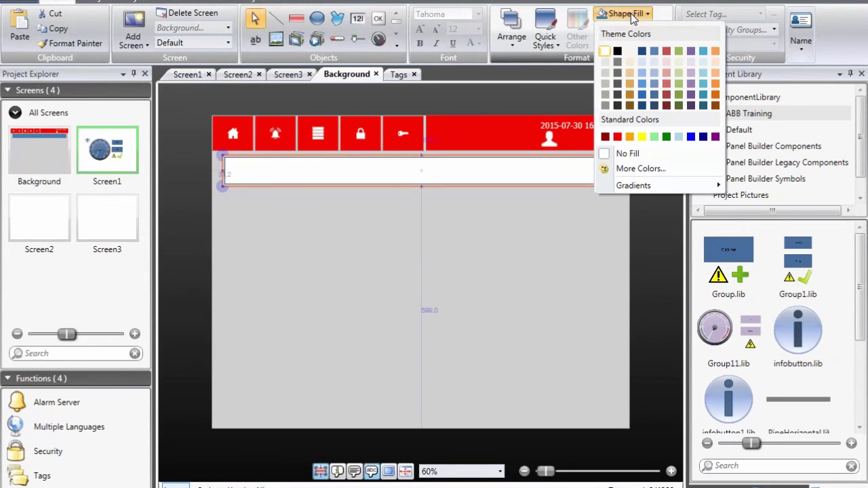
click(619, 72)
Duplicate the bar, stretch the copy into a large container below, and fill it white
right_click(482, 177)
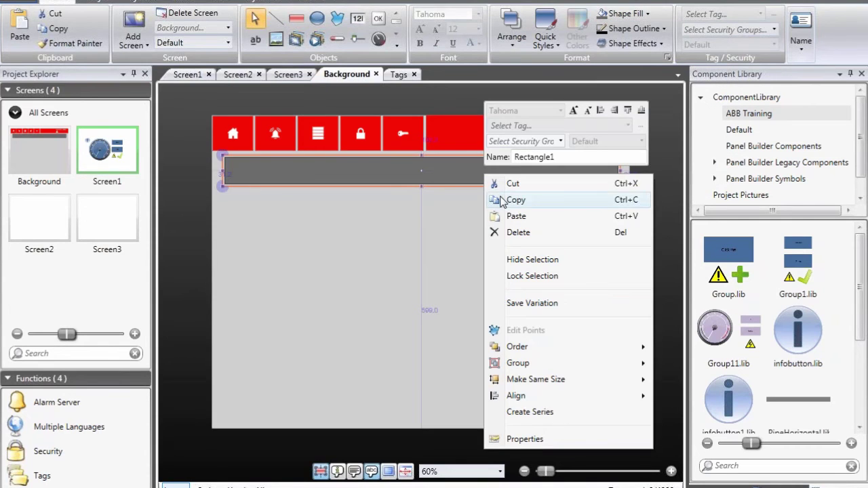
click(509, 200)
right_click(451, 231)
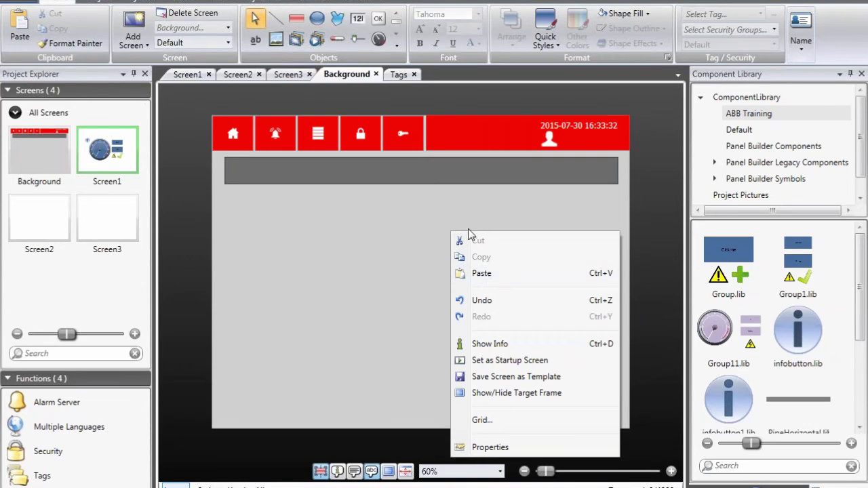
click(469, 201)
drag(478, 175, 421, 422)
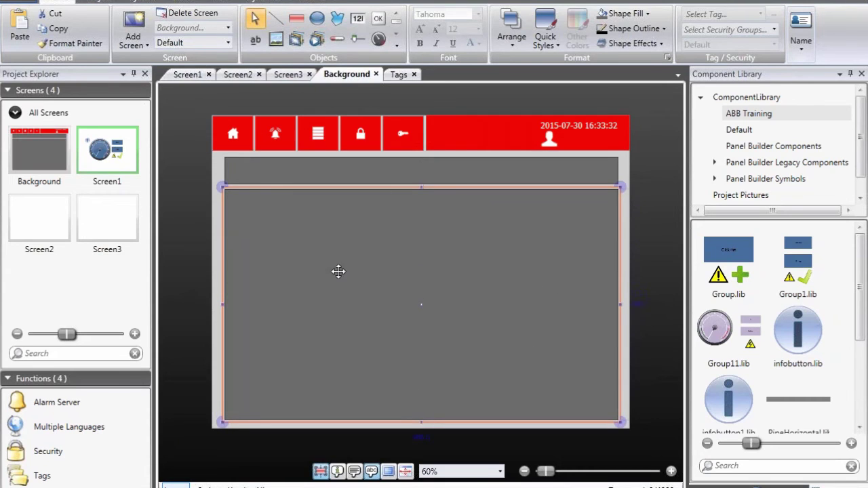
click(624, 14)
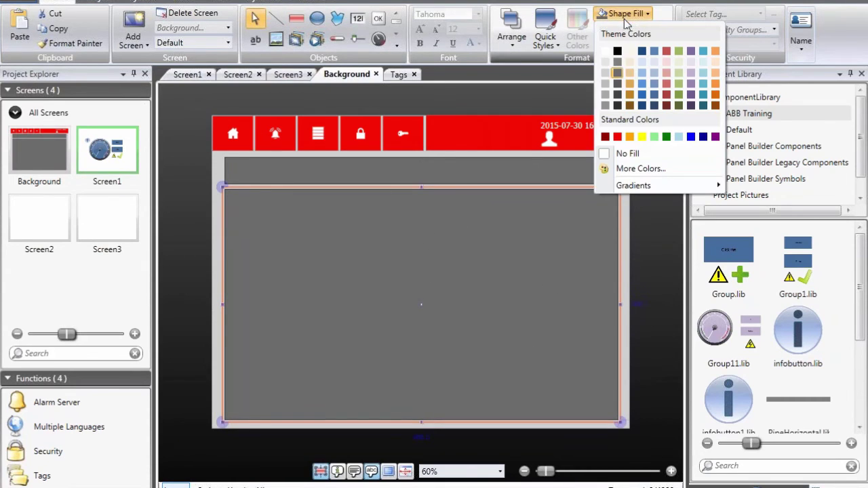
click(605, 55)
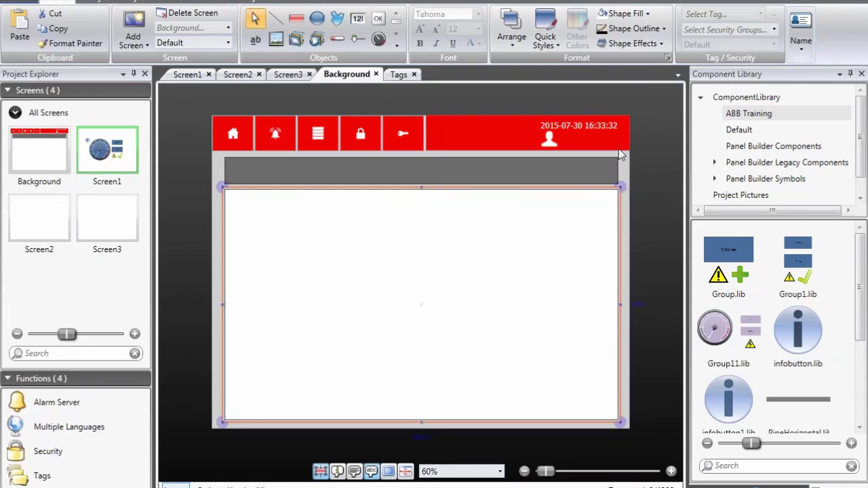
Open Screen1, set its master screen to Background, and move the gauge and buttons into the white container
click(627, 159)
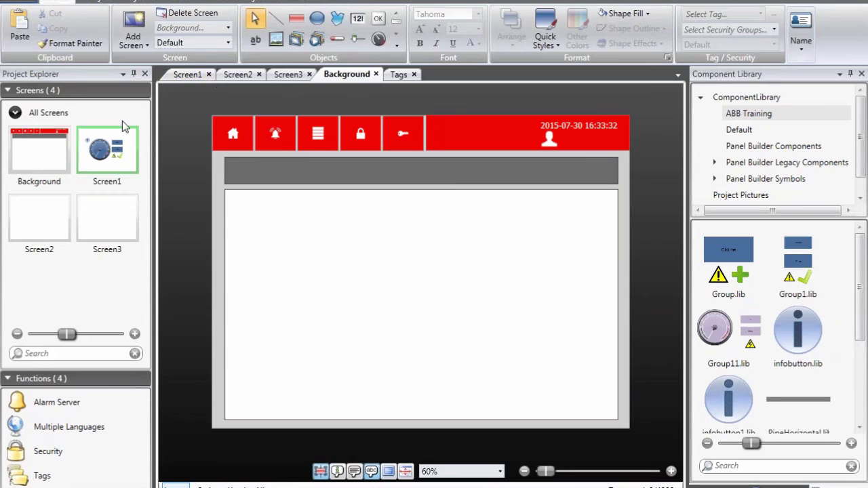
double_click(119, 148)
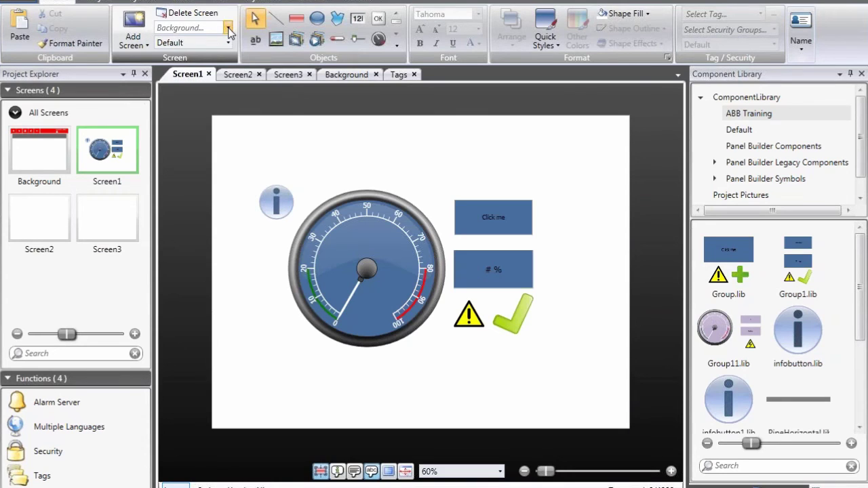
click(229, 28)
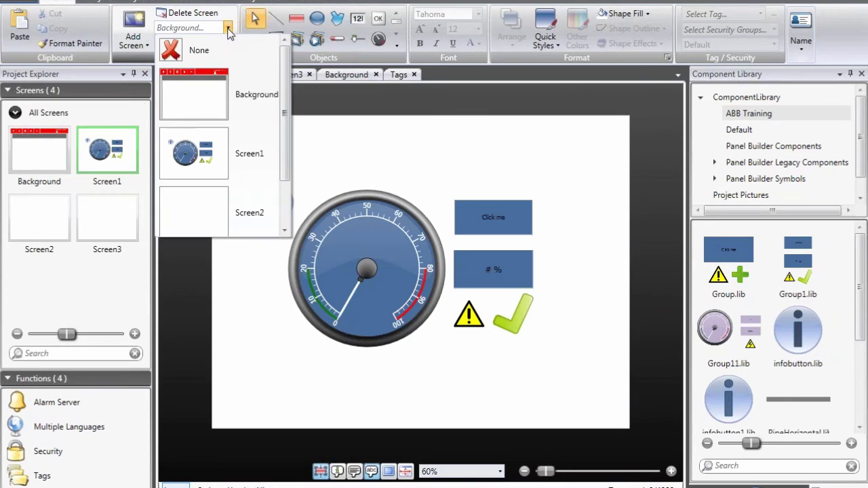
click(214, 95)
drag(250, 185, 604, 381)
drag(419, 266, 428, 296)
Place a coloured, size 26 HOME title in Screen1's grey header bar, then switch to Screen2
click(388, 175)
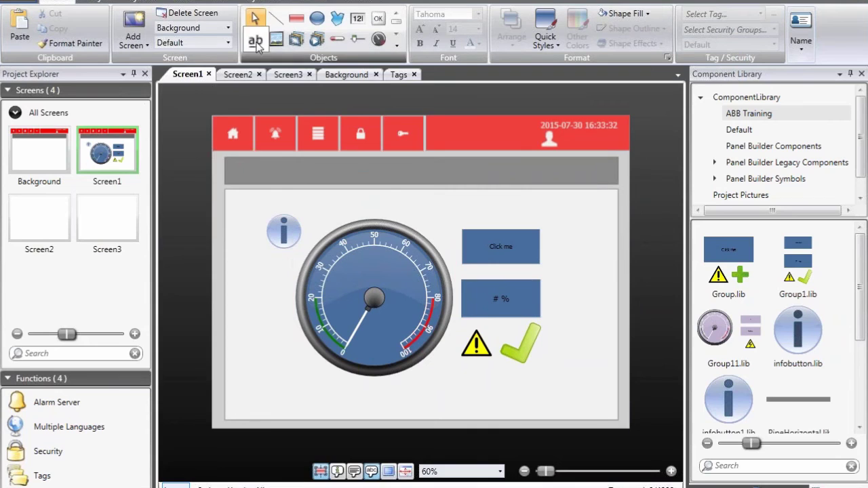
click(256, 41)
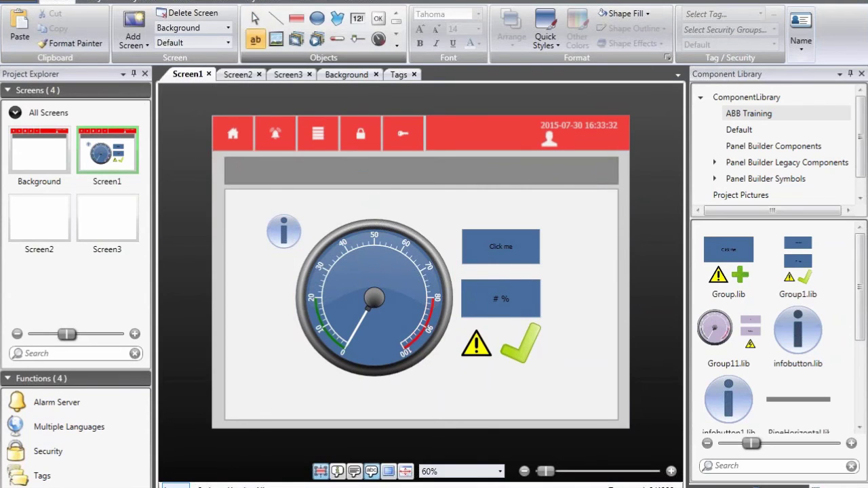
click(229, 159)
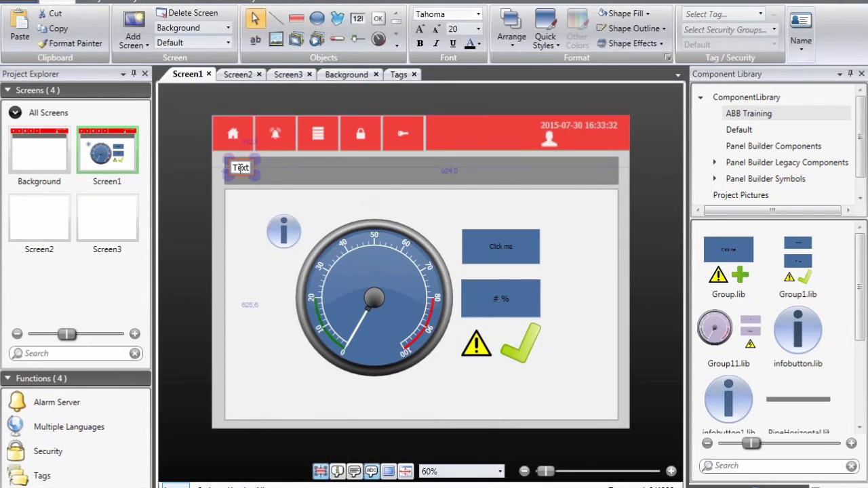
click(420, 28)
click(420, 29)
click(420, 28)
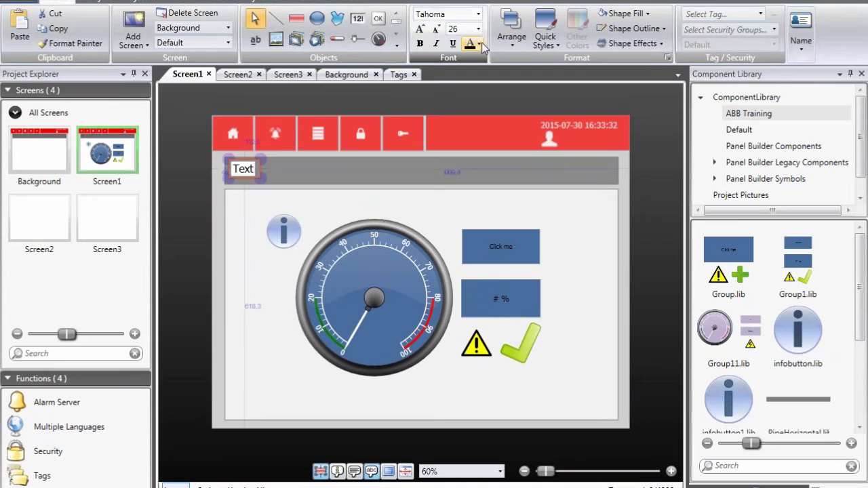
click(479, 44)
click(481, 81)
double_click(252, 173)
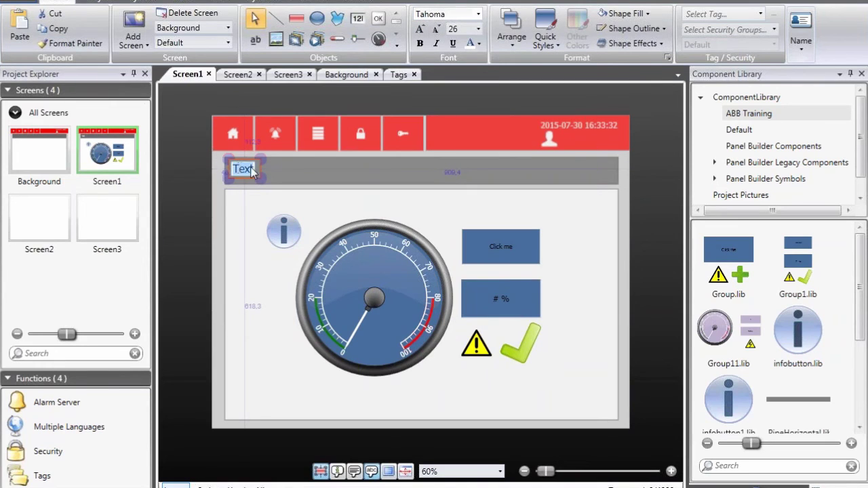
text(HOME)
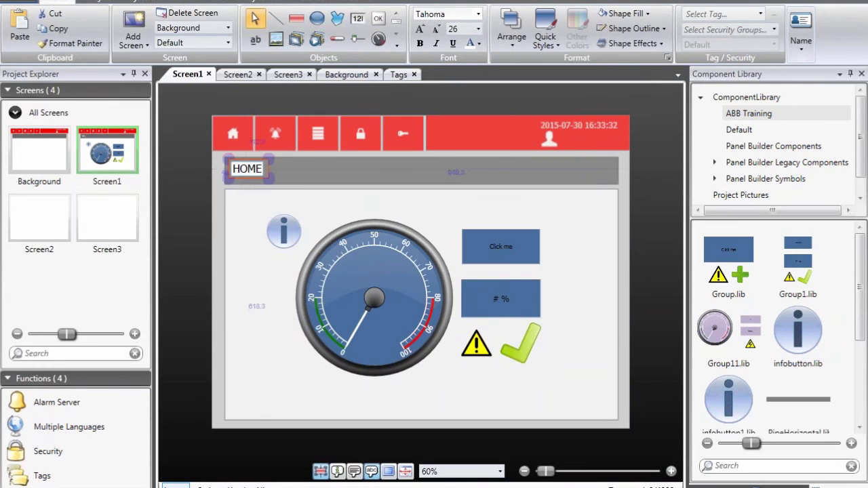
click(26, 211)
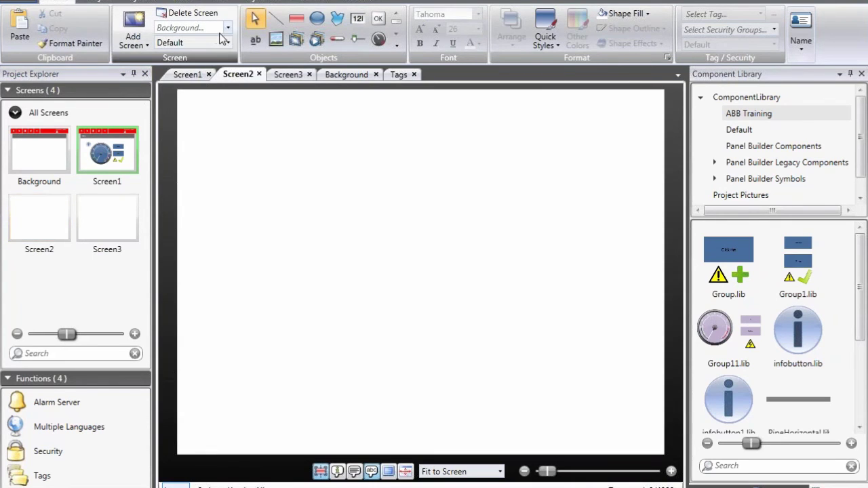
Set Screen2's master screen to Background and paste the header title as ALARM HISTORY, then open Screen3
click(227, 27)
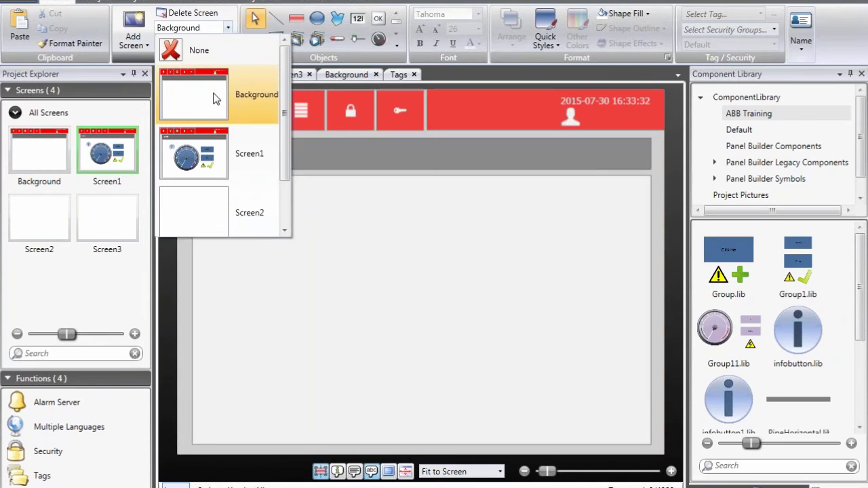
click(213, 99)
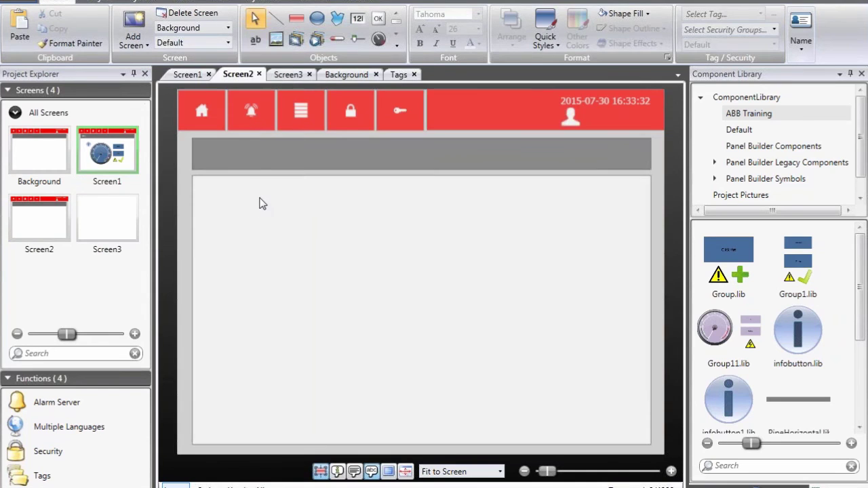
right_click(227, 152)
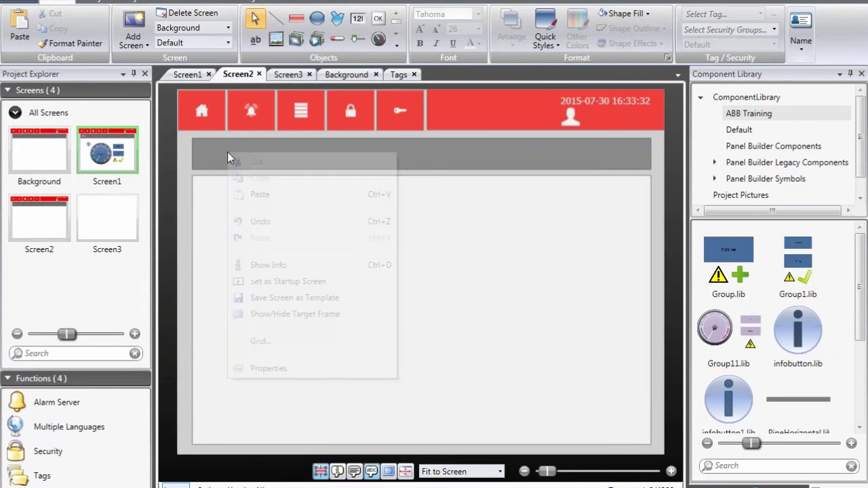
click(256, 190)
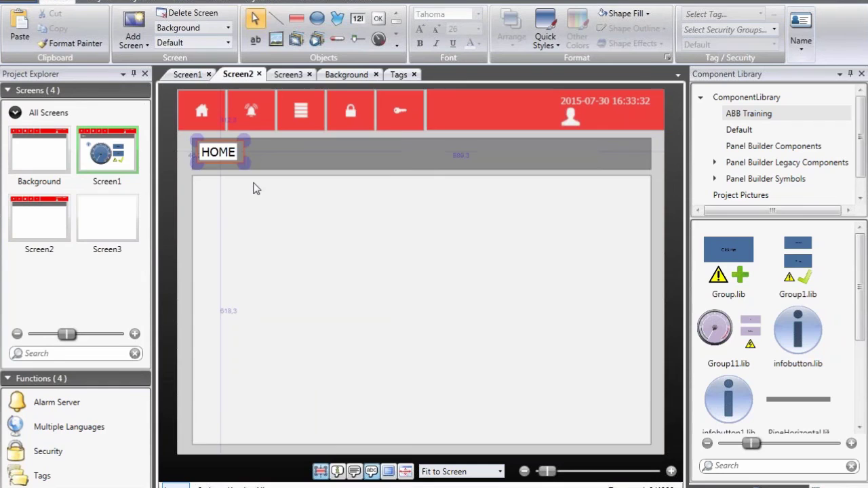
double_click(226, 151)
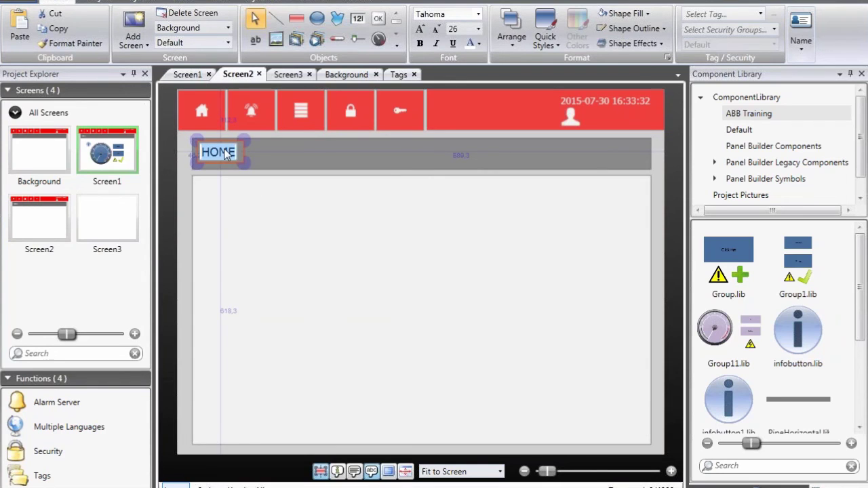
text(ALARM)
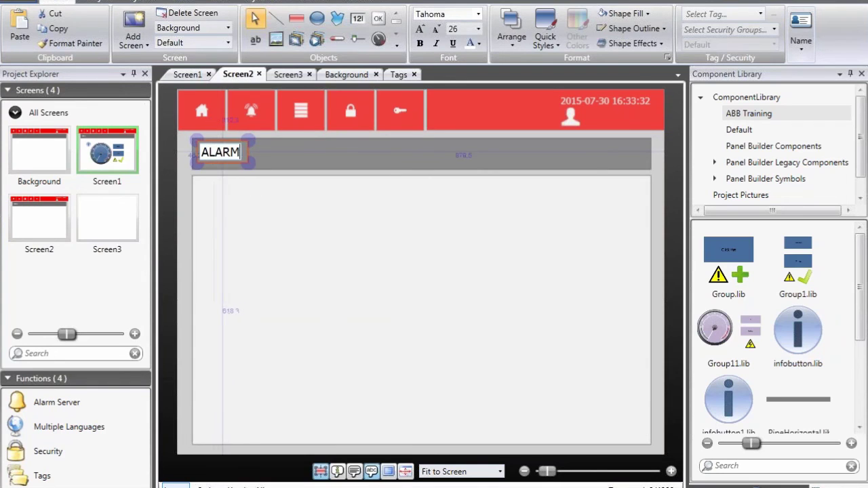
text( HISTORY)
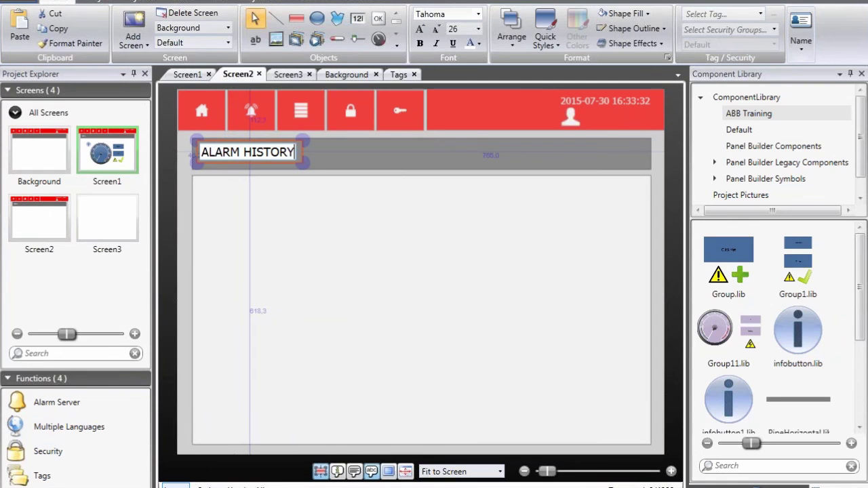
double_click(105, 224)
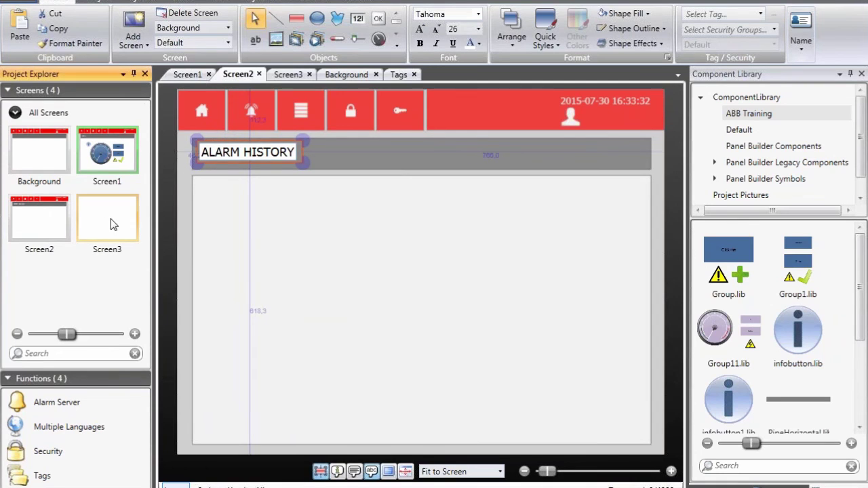
Set Screen3's master screen to Background and paste the header title, retyped as AUDIT
click(228, 28)
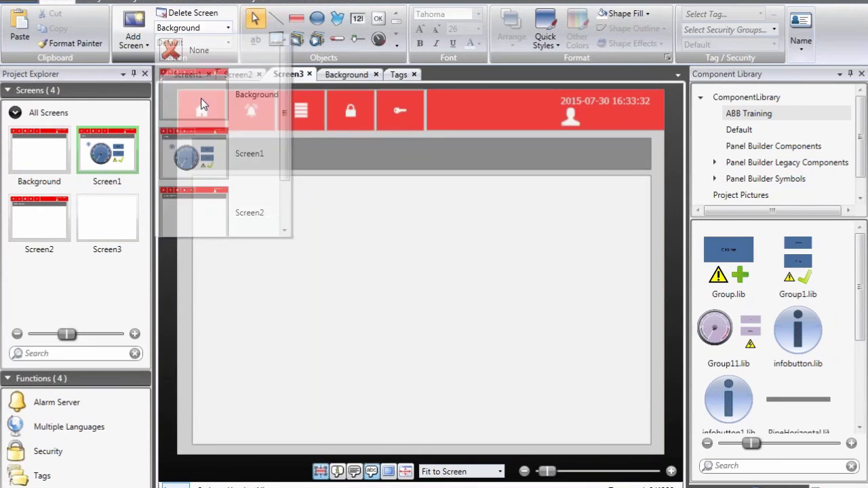
click(203, 100)
right_click(218, 151)
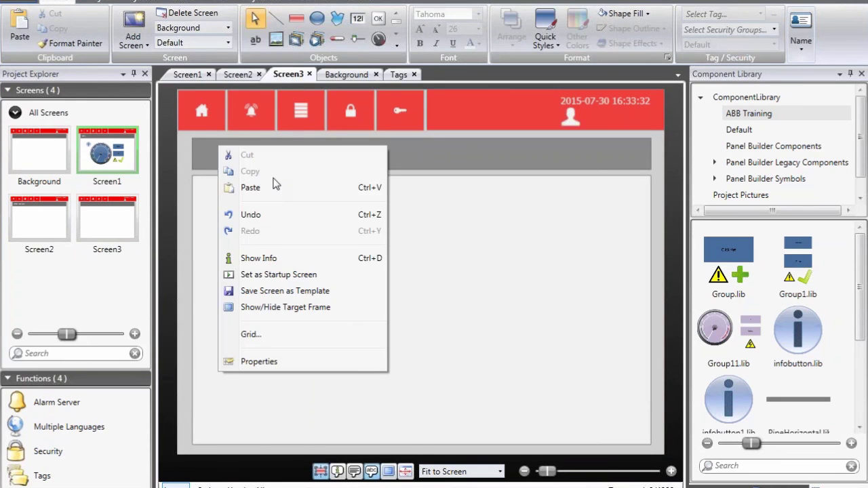
click(249, 187)
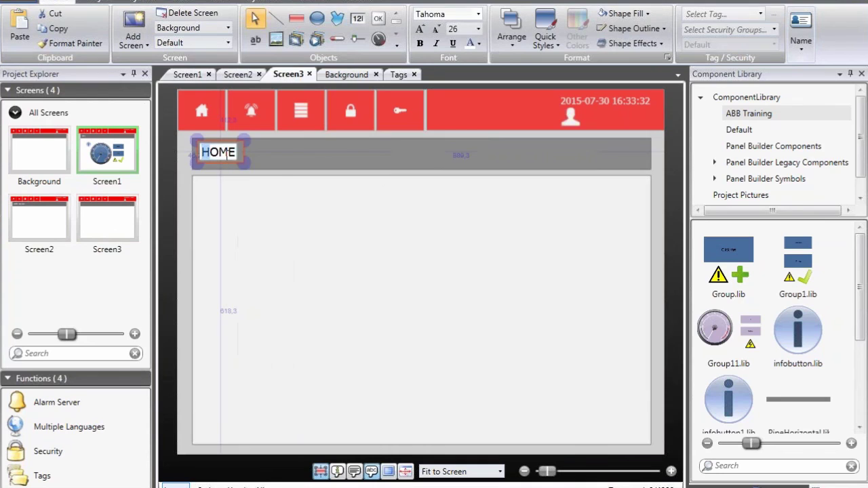
text(AUDIT)
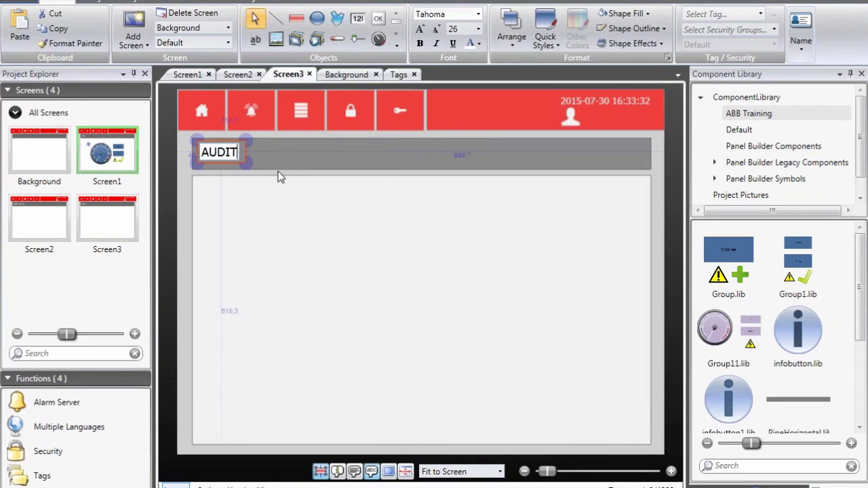
click(316, 164)
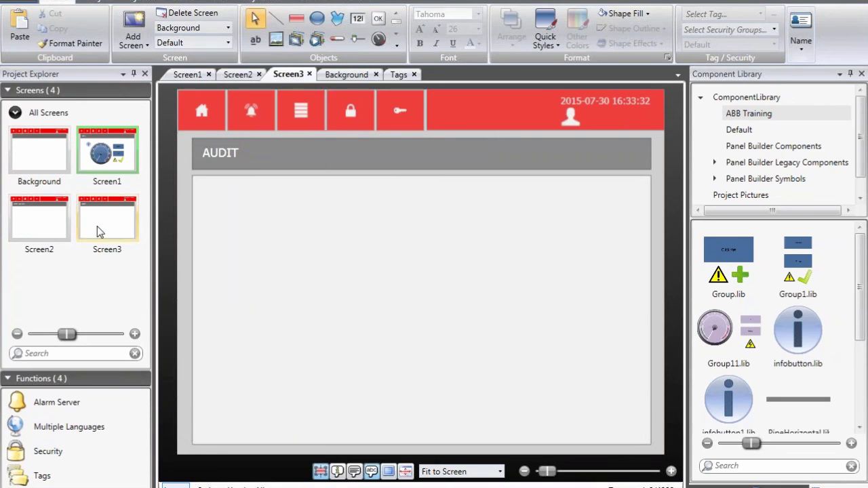
Run the project in simulation and switch to the ALARM HISTORY and AUDIT screens
click(98, 4)
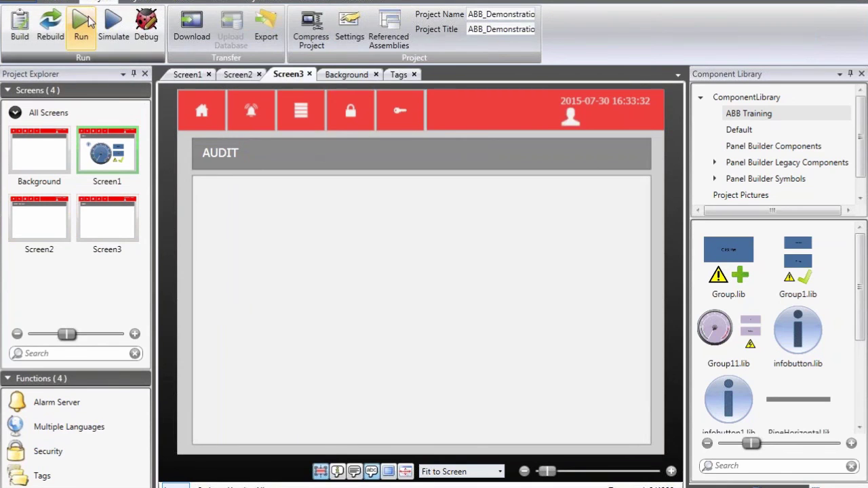
click(84, 26)
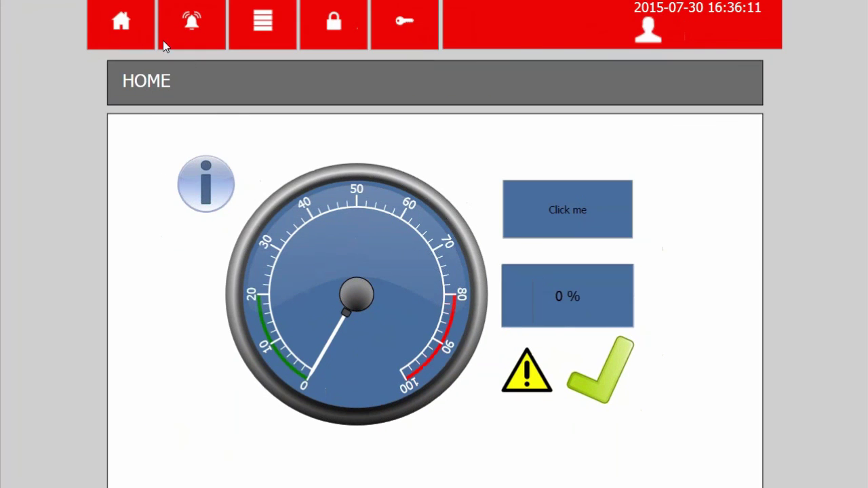
click(193, 22)
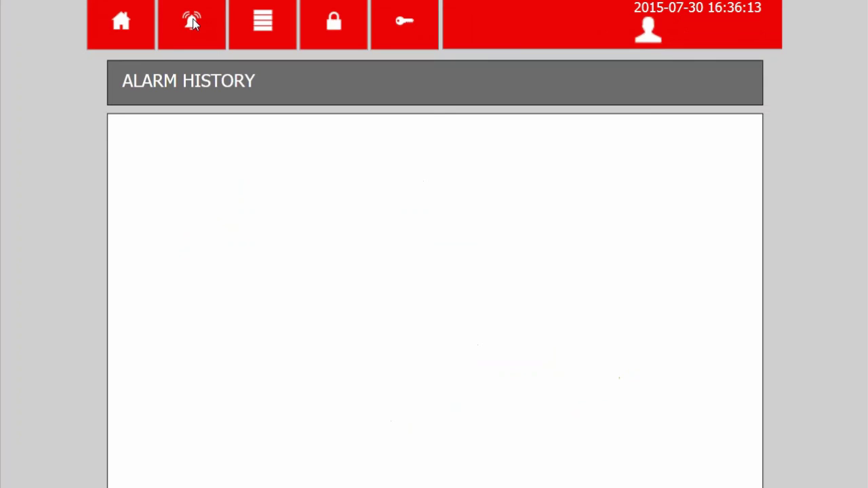
click(274, 14)
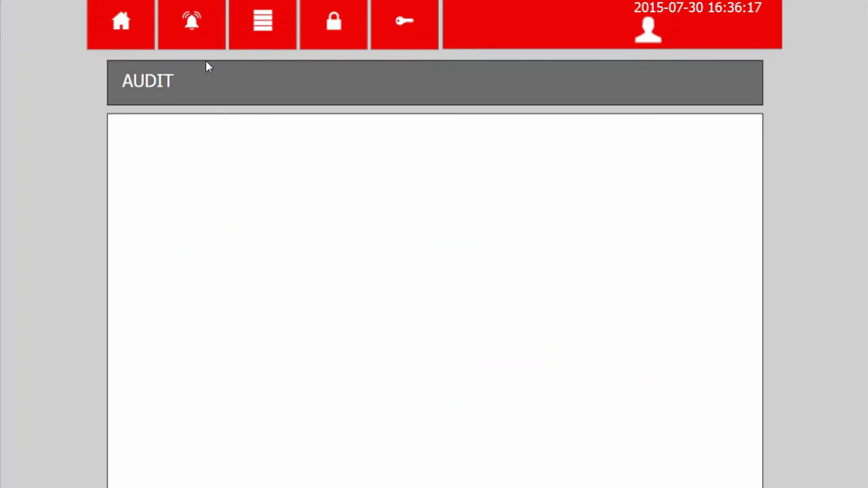
Bring up the Login prompt from the top bar and cancel it
click(334, 24)
drag(246, 21, 541, 137)
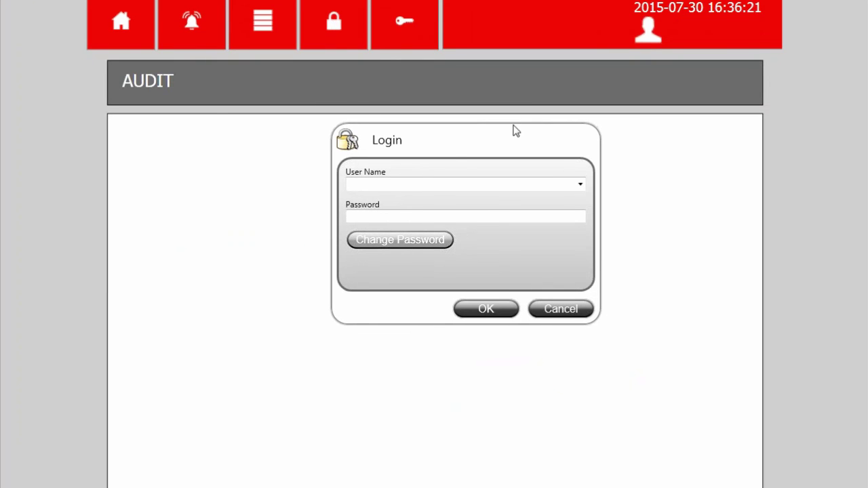
click(581, 186)
click(581, 185)
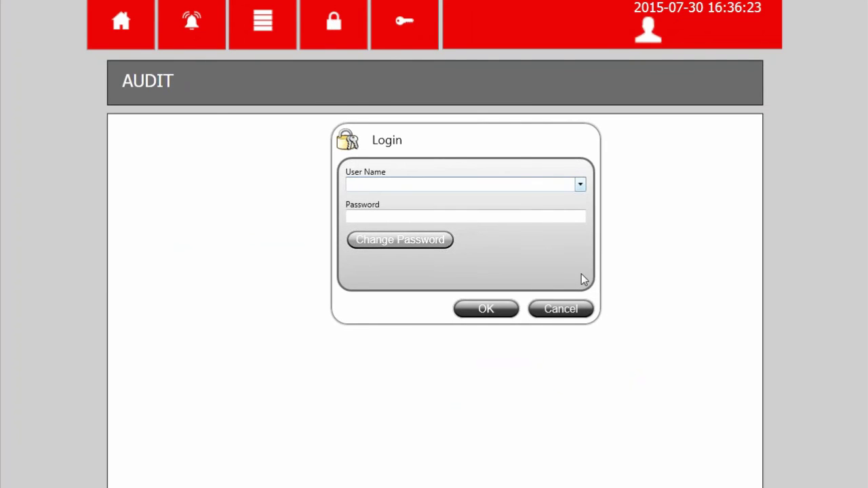
click(577, 309)
Switch between HOME and ALARM HISTORY, ending back on the HOME screen
click(130, 32)
click(194, 29)
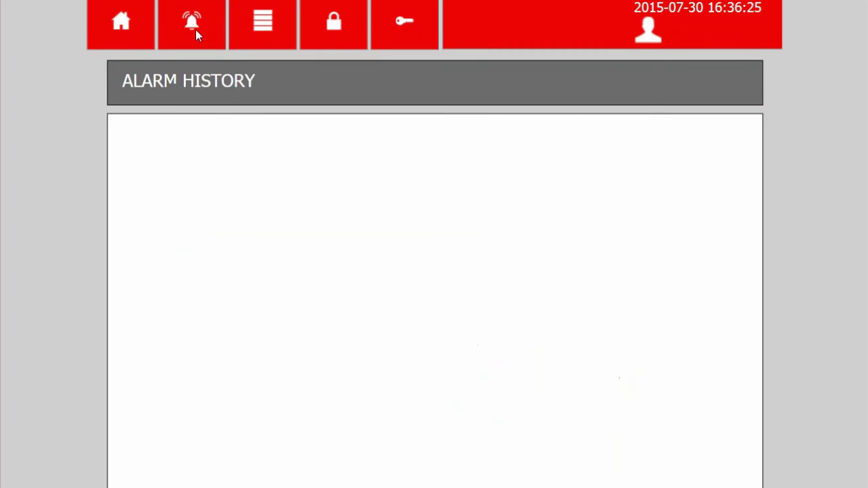
click(137, 27)
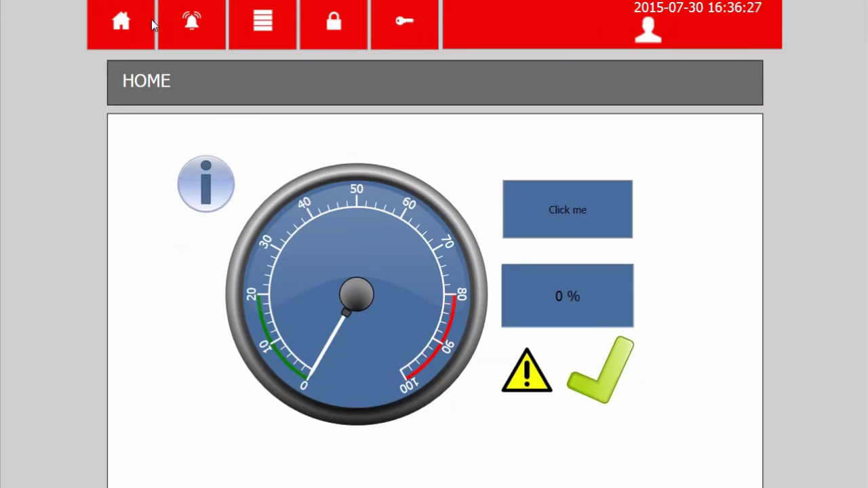